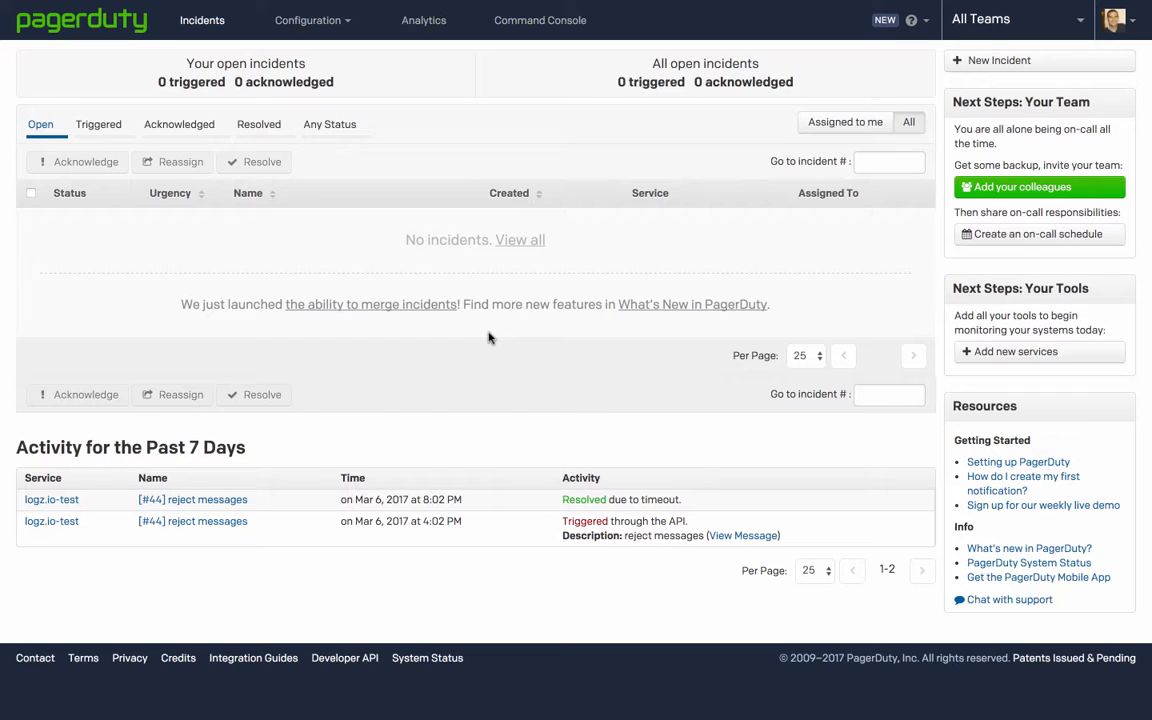
Start adding a new service under the Services configuration and name it "logz.io integration"
left_click(341, 28)
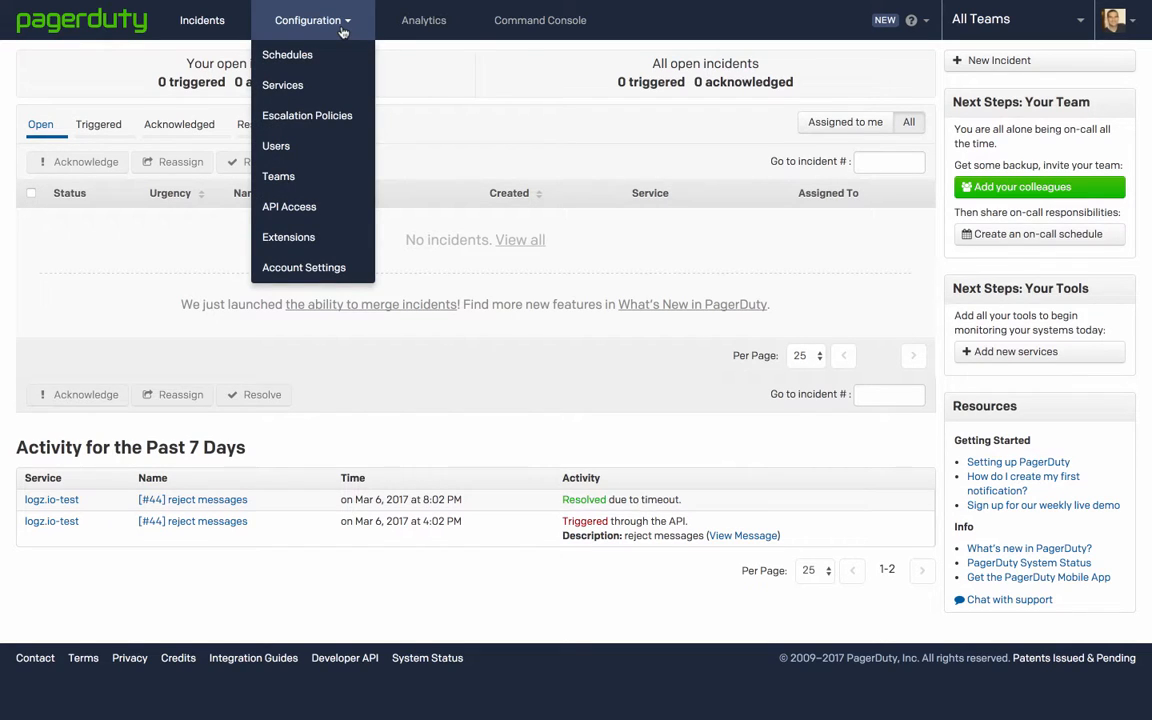
left_click(313, 85)
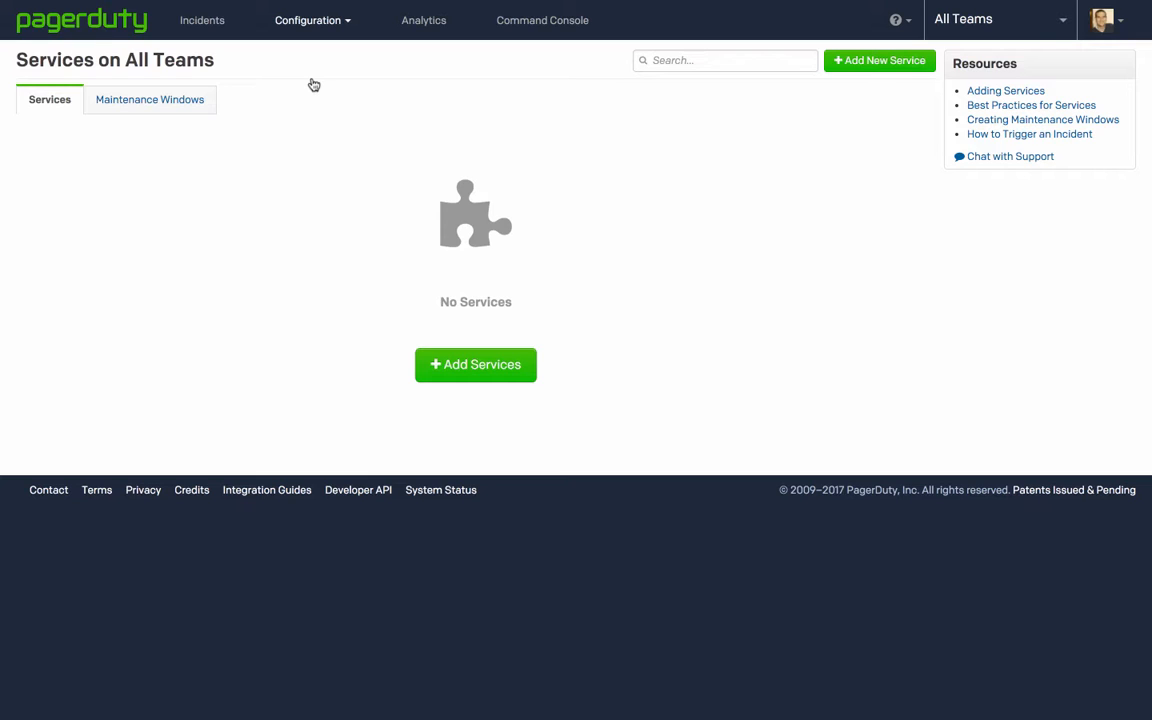
left_click(457, 365)
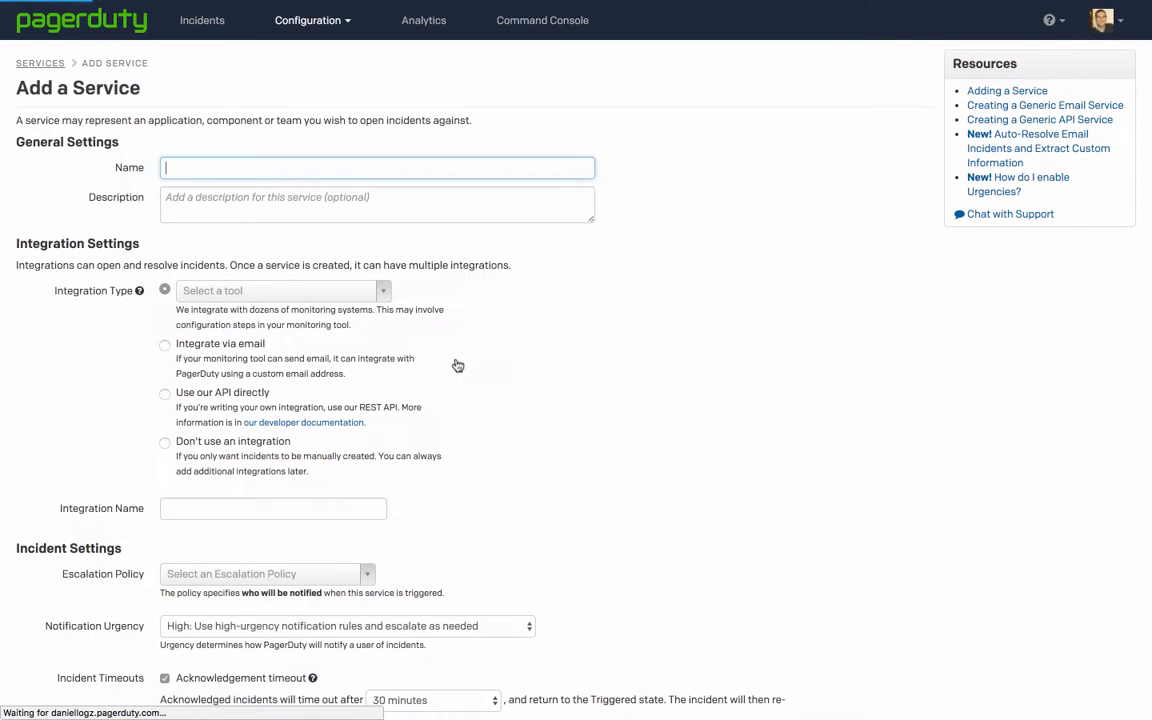
type("lo")
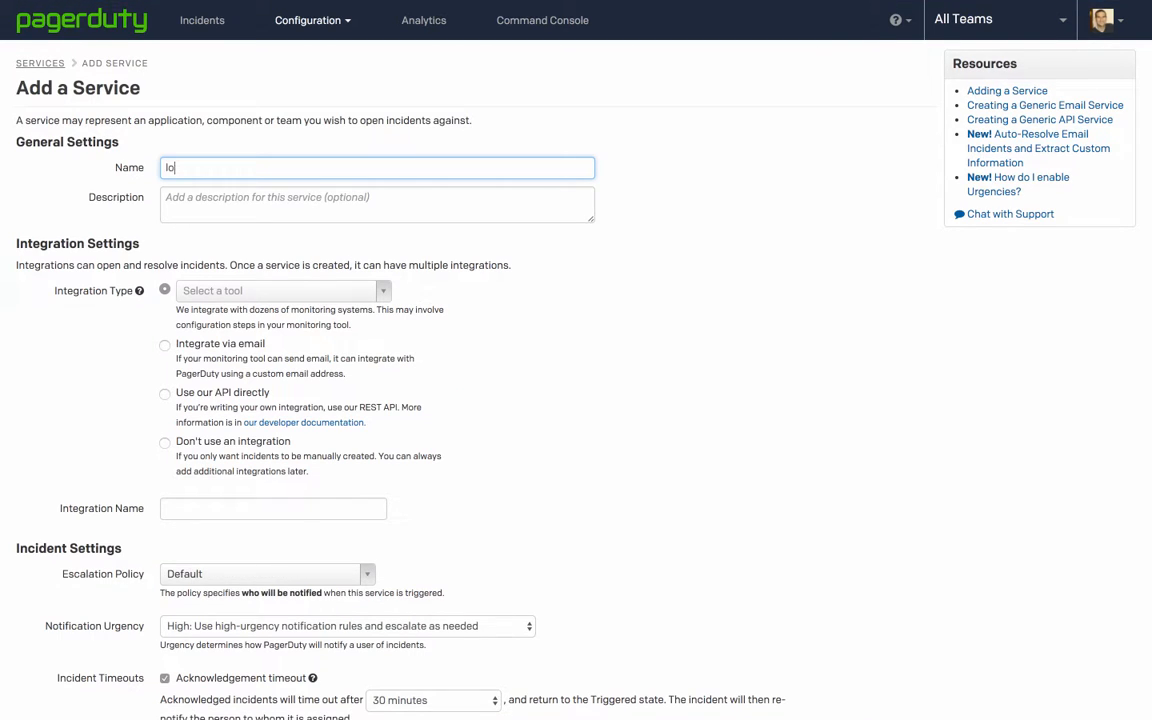
type("gz.io integration")
Set the service to use the API directly, name the integration "logz.io API key", and add the service with the remaining defaults
left_click(165, 395)
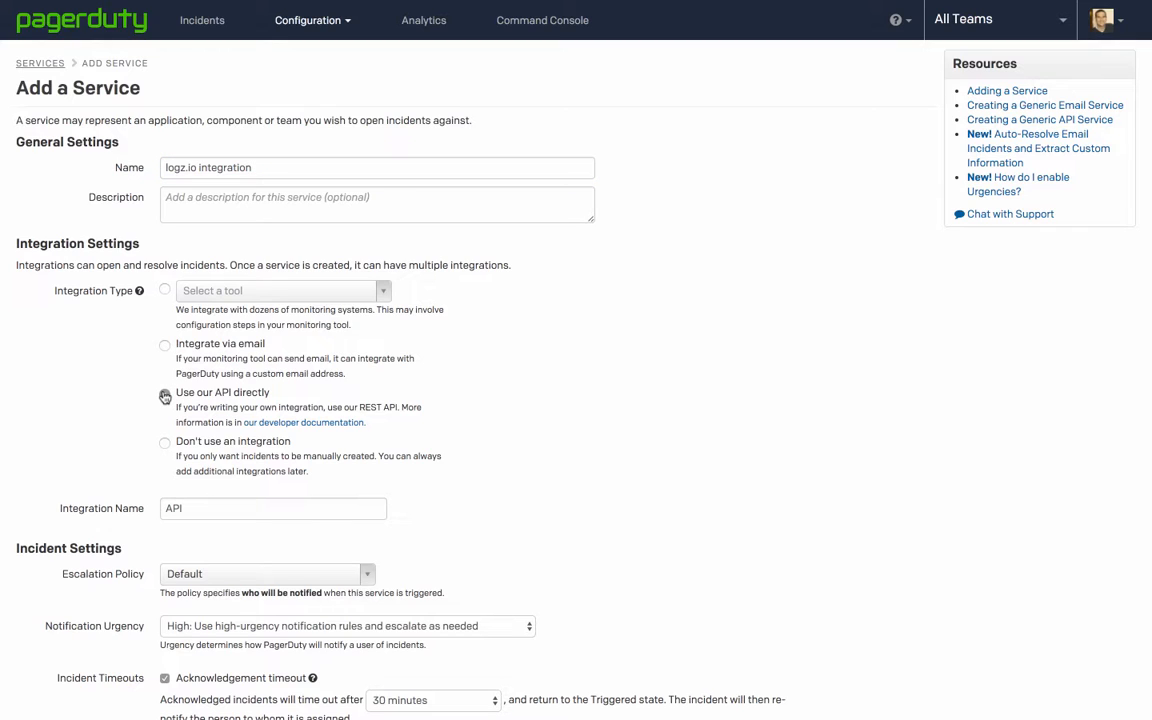
double_click(175, 506)
type("logz")
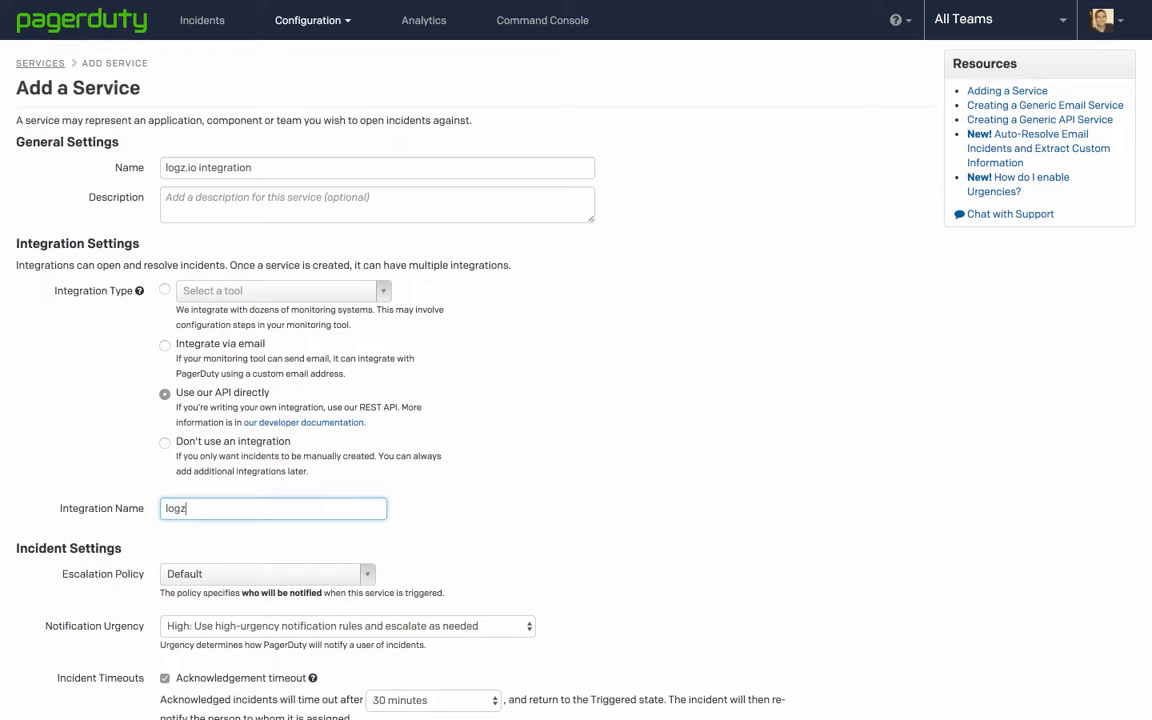
type(".io API key")
scroll(576, 360, "down", 5)
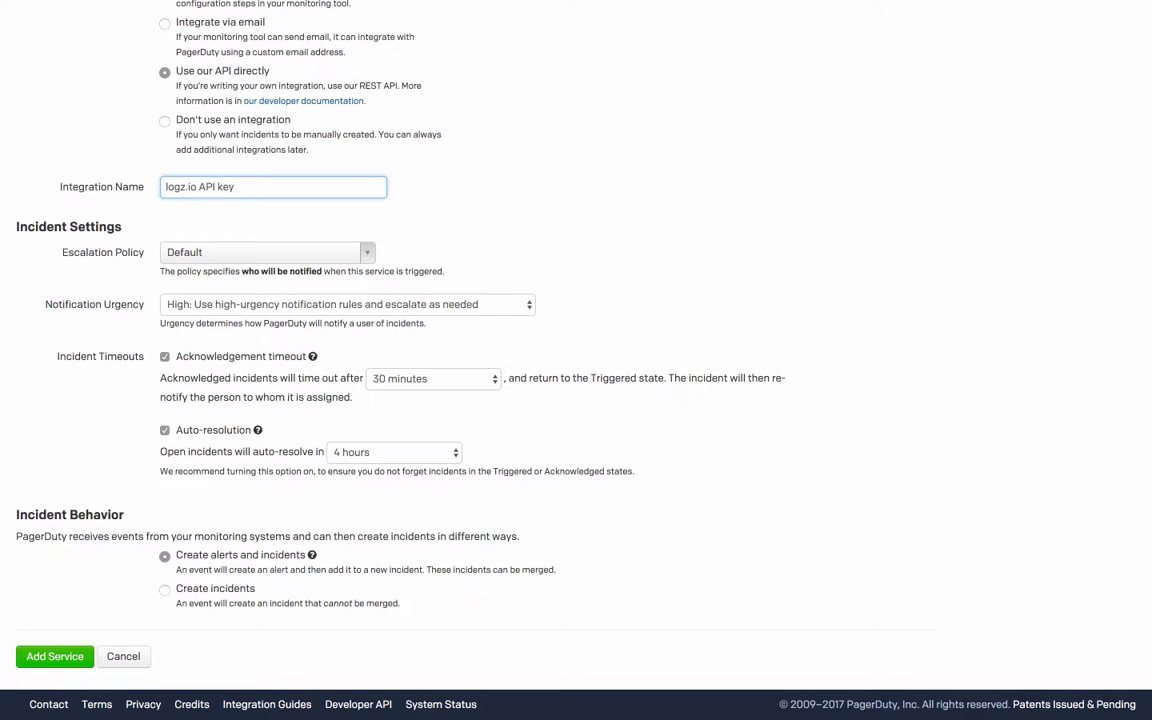
left_click(60, 656)
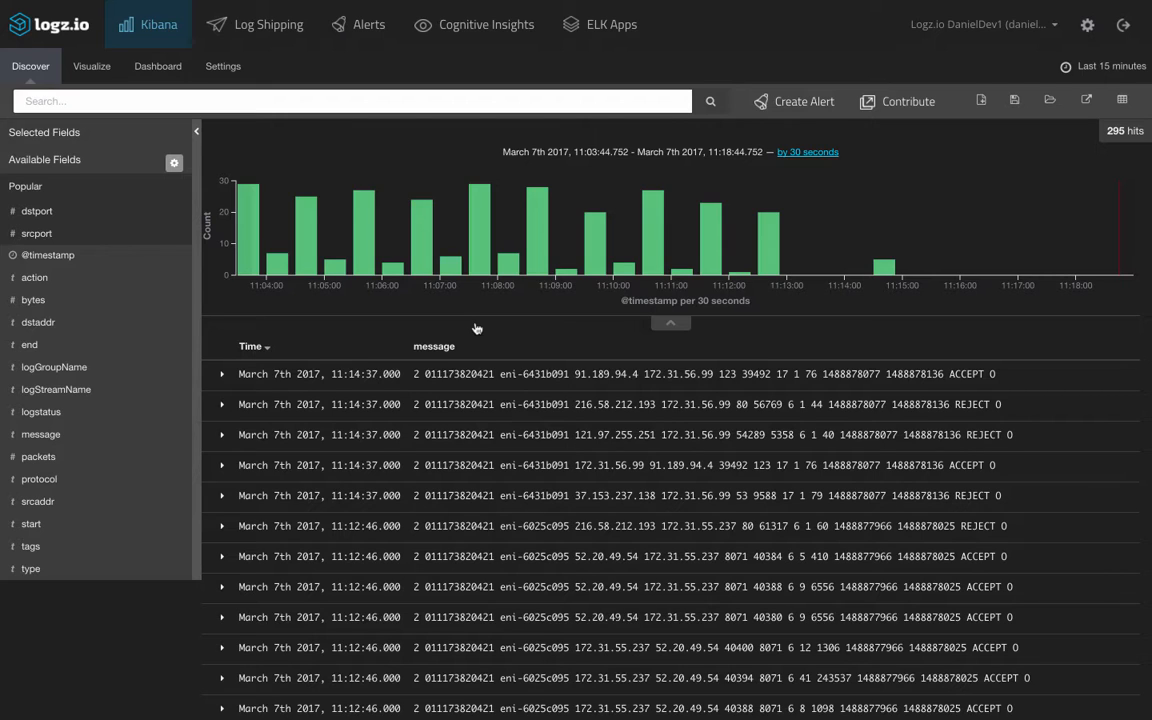
In Logz.io Kibana, filter the logs to action ACCEPT and enter the query dstport:[10000 TO *]
left_click(153, 279)
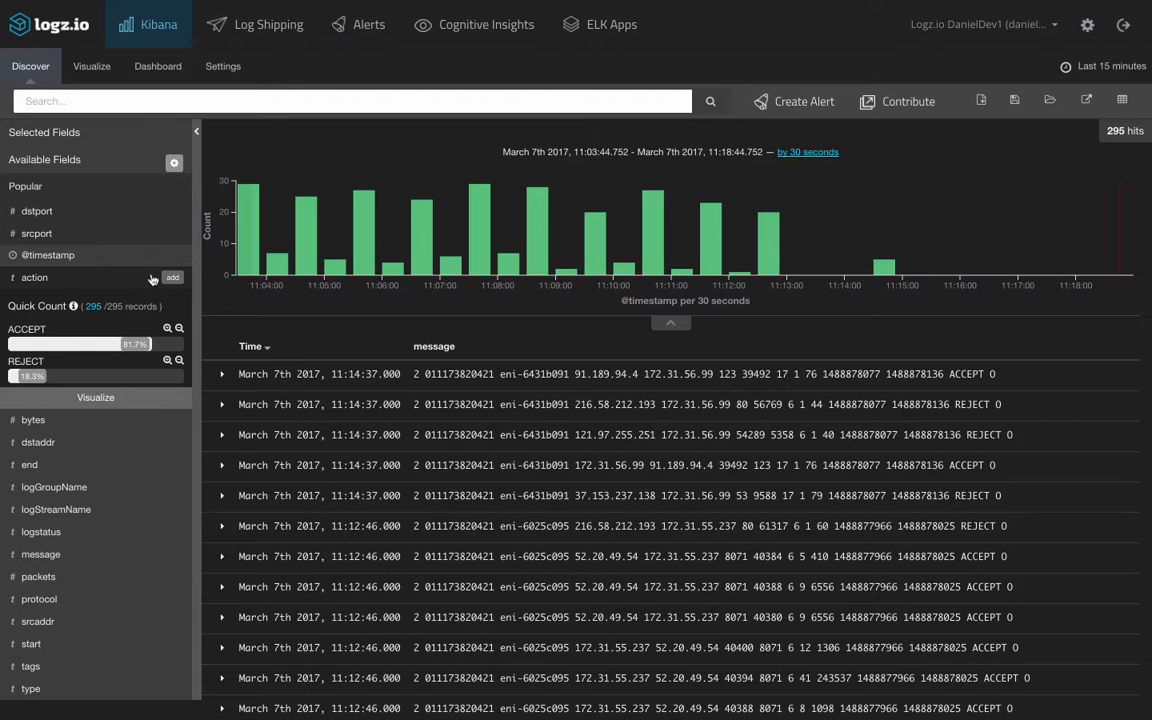
left_click(168, 330)
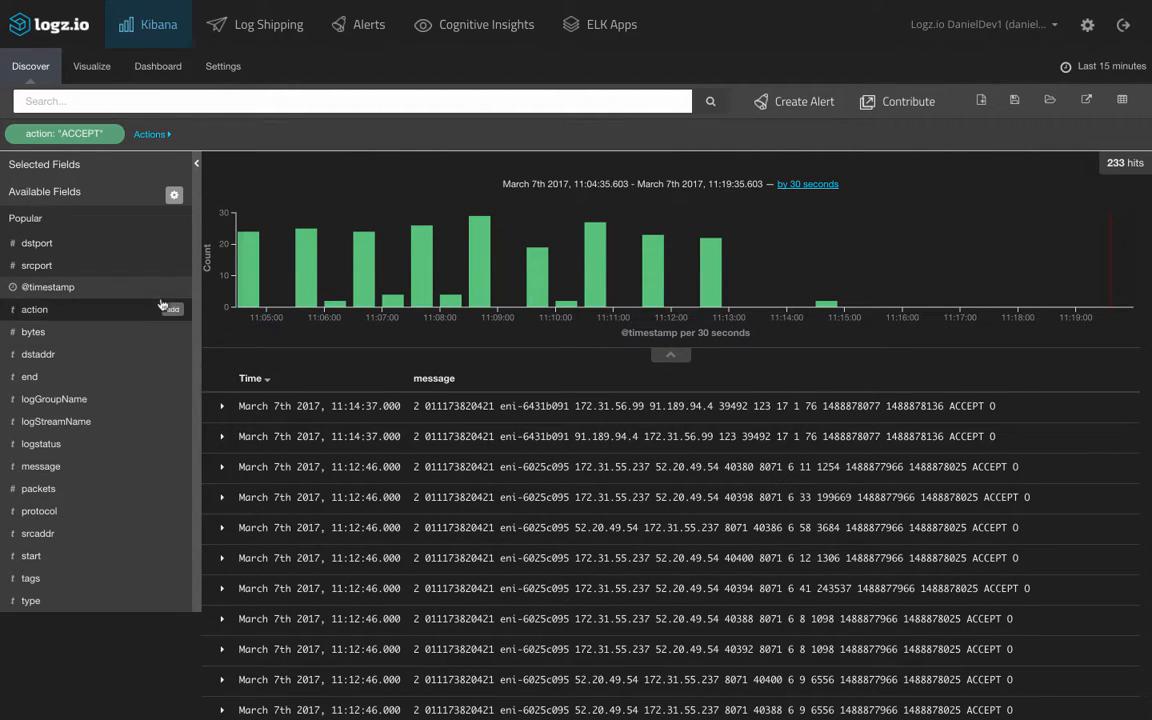
left_click(105, 98)
type("ds")
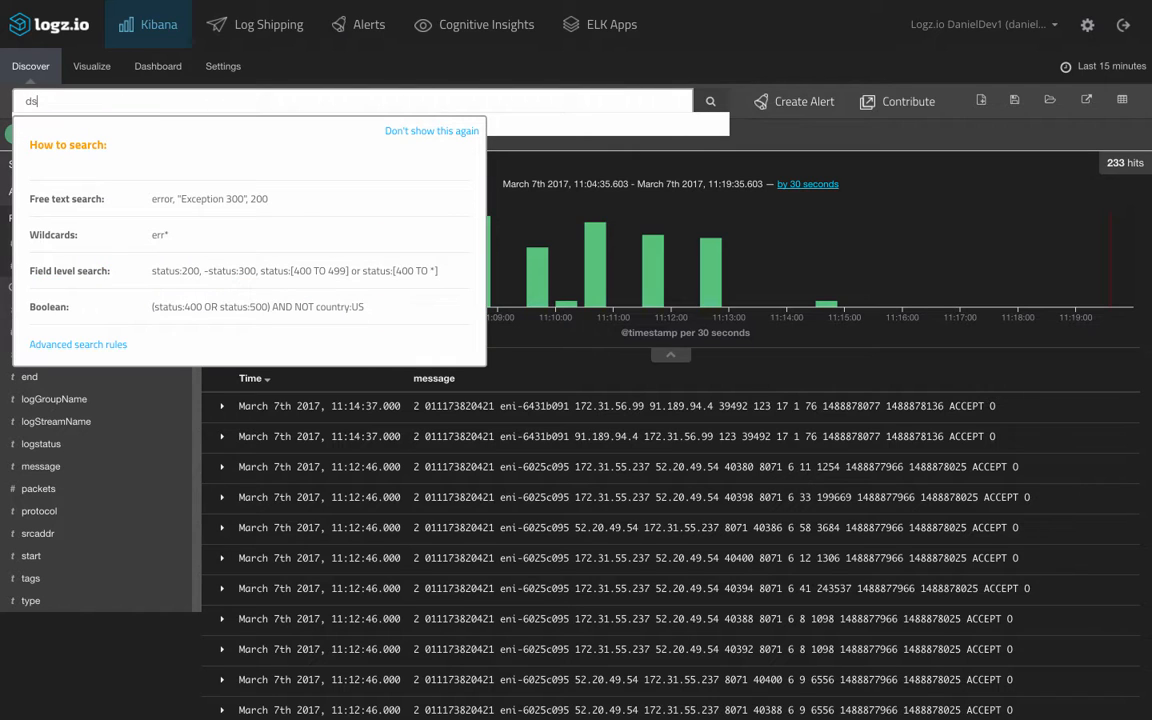
type("tport:[10000 TO *]")
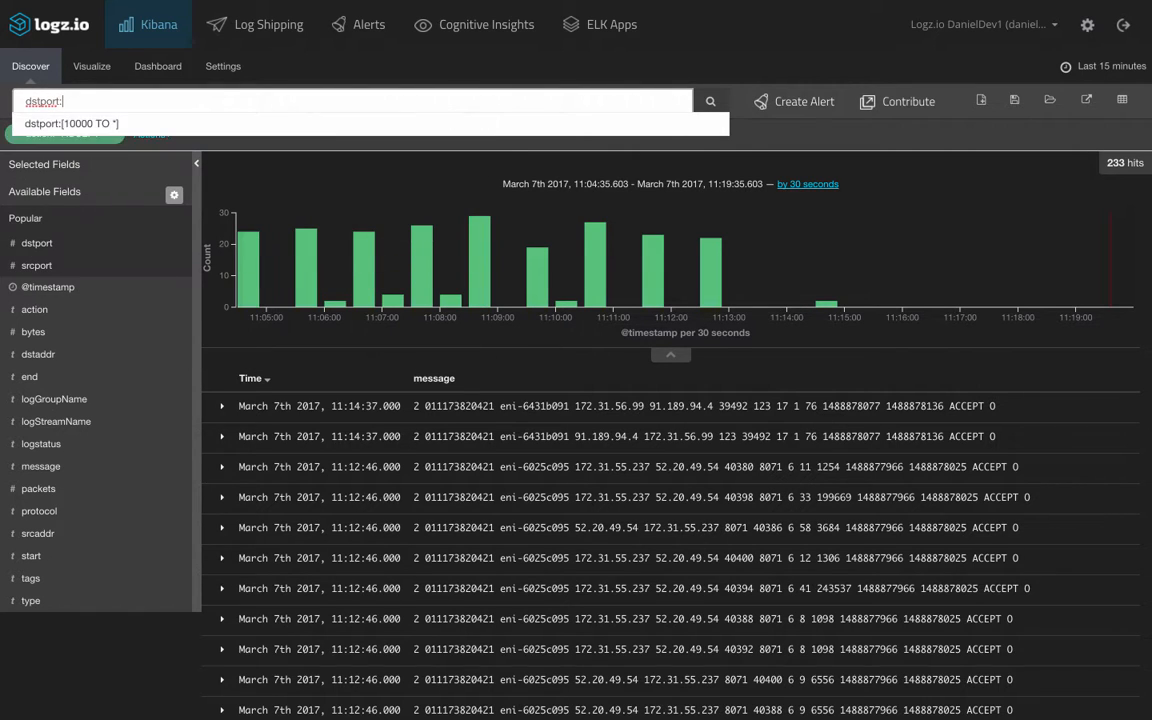
key("Down")
key("Return")
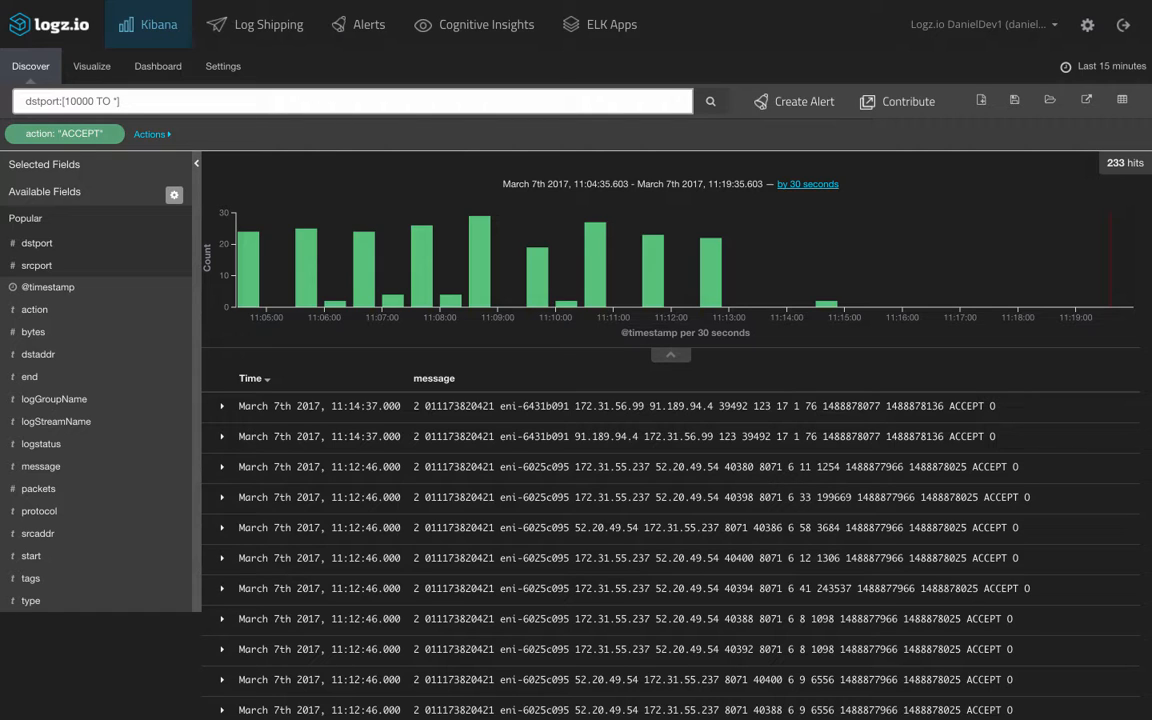
Create an alert from this query that triggers when the number of events is greater than or equal to 1 over 30 minutes
left_click(788, 104)
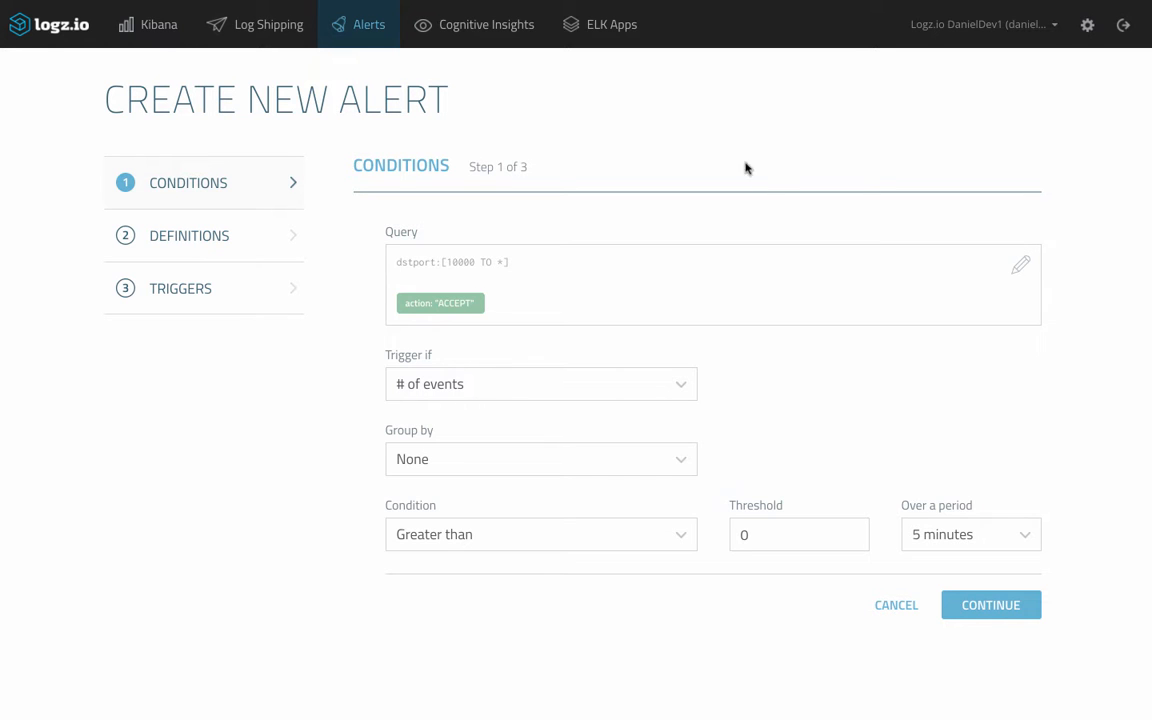
left_click(603, 540)
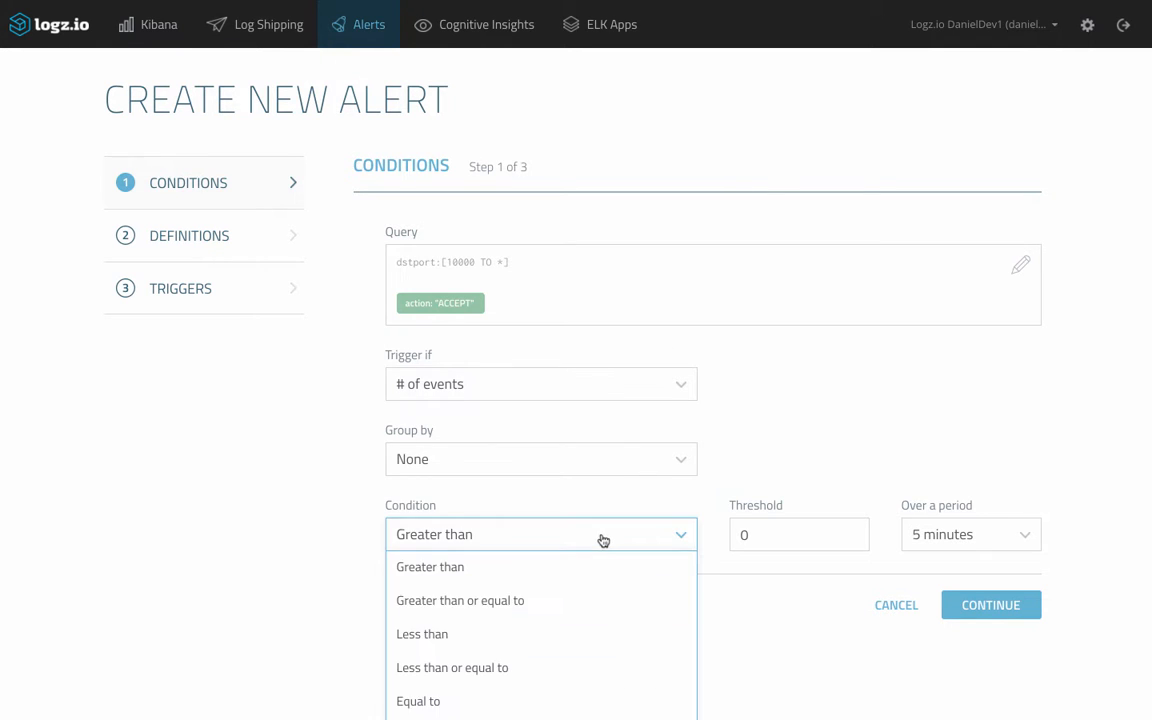
left_click(554, 598)
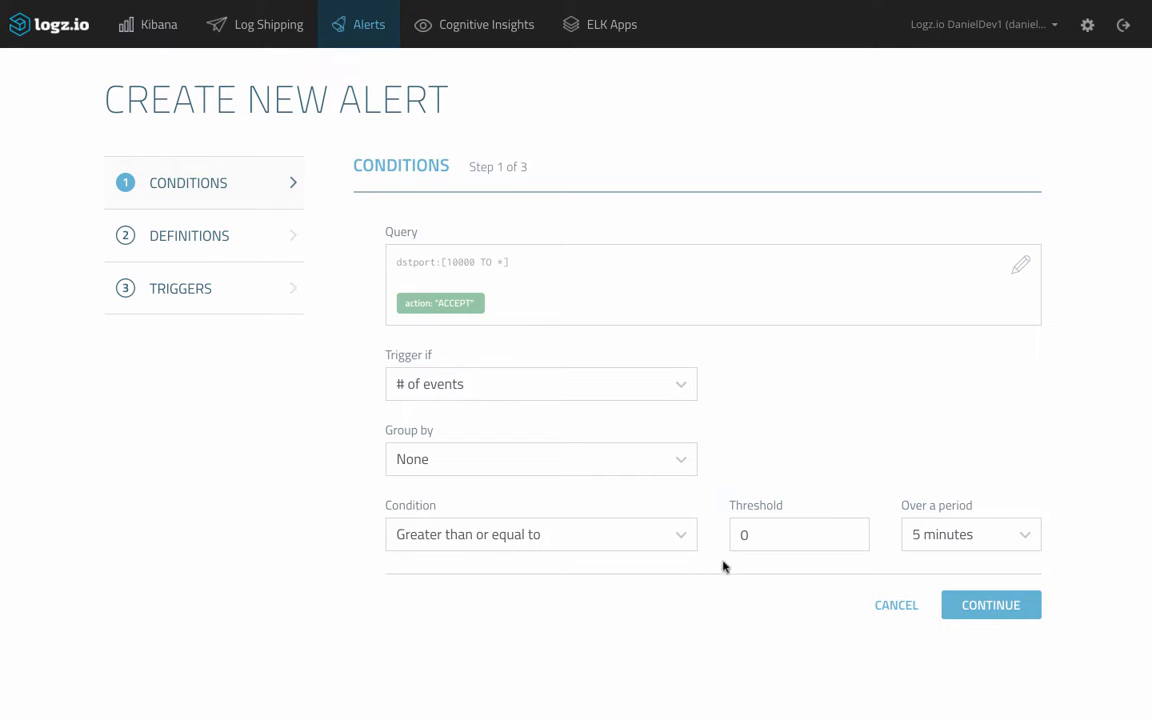
double_click(755, 536)
type("1")
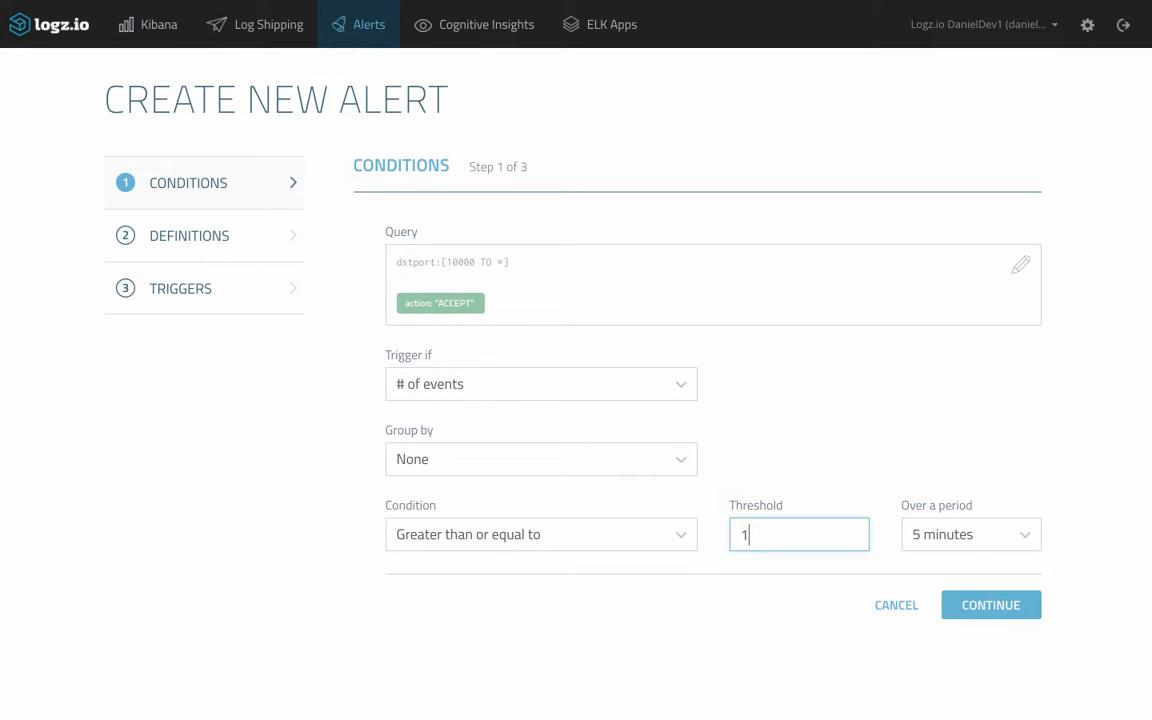
left_click(967, 540)
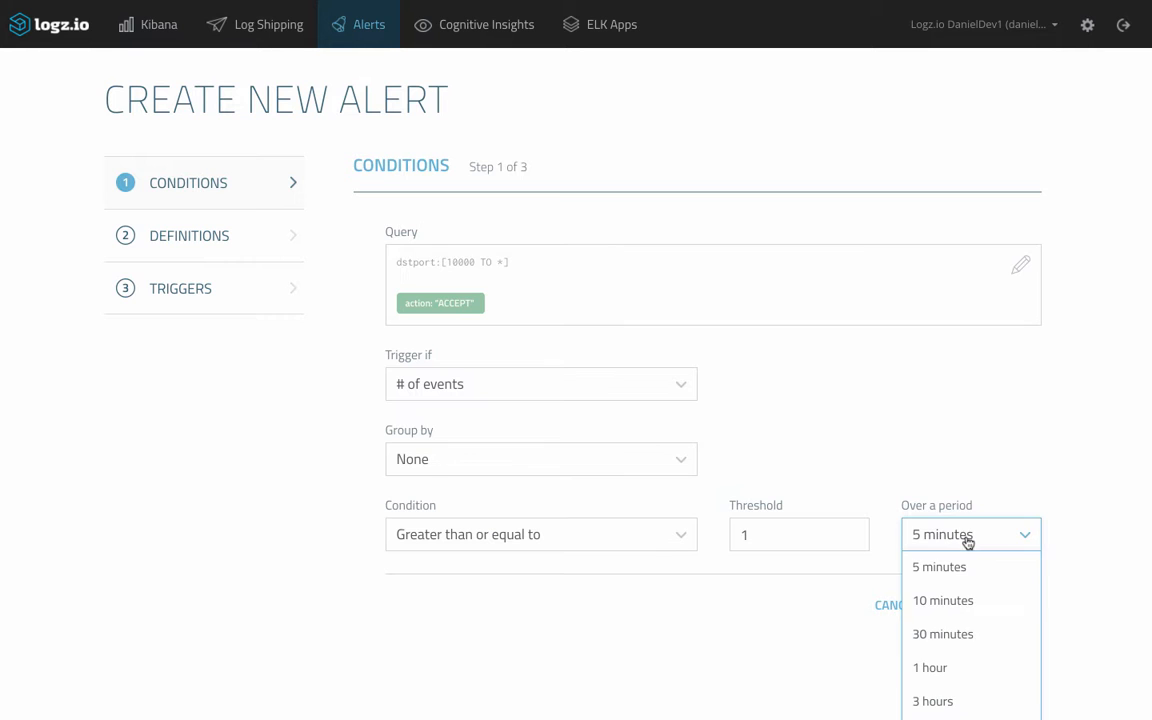
left_click(962, 634)
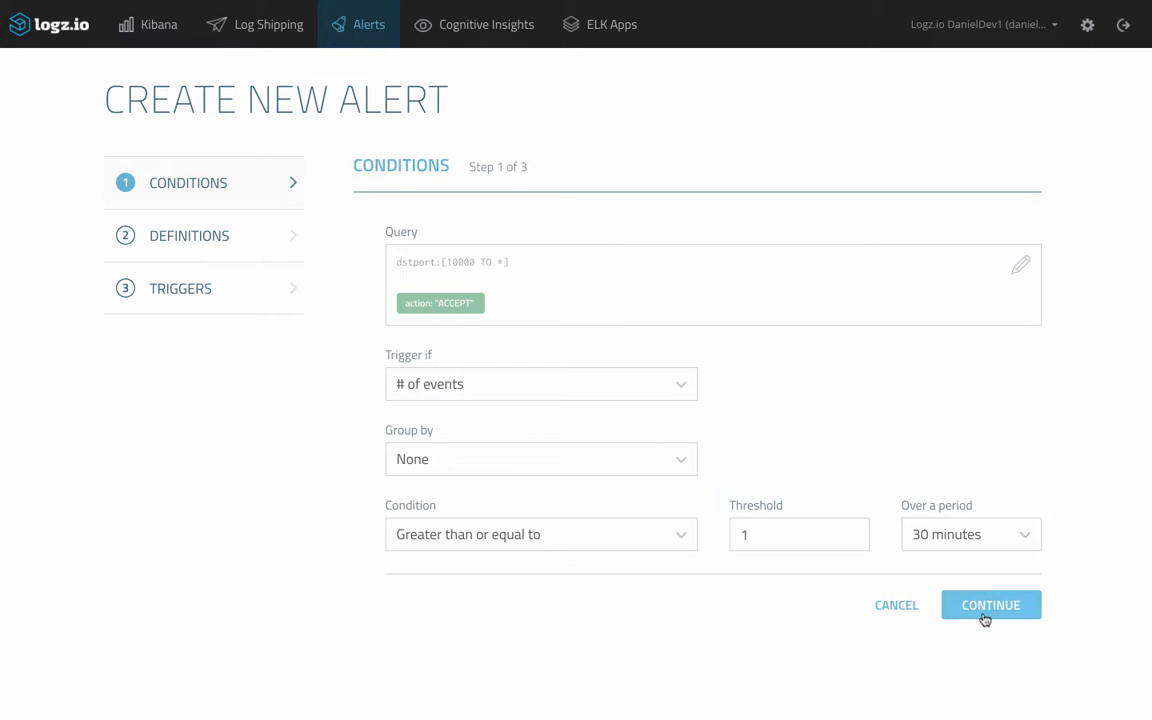
left_click(983, 612)
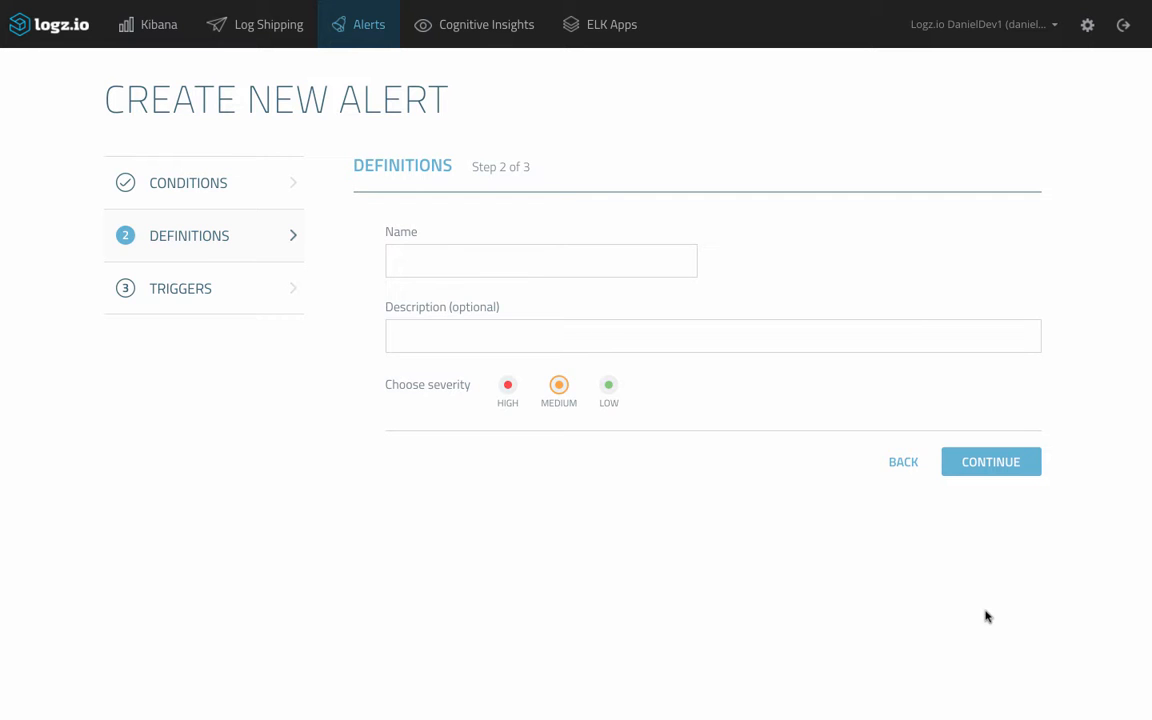
Name the alert "restricted traffic" with the description "ACCEPT traffic to ports above port 10000" and continue to the triggers
left_click(645, 260)
type("restr")
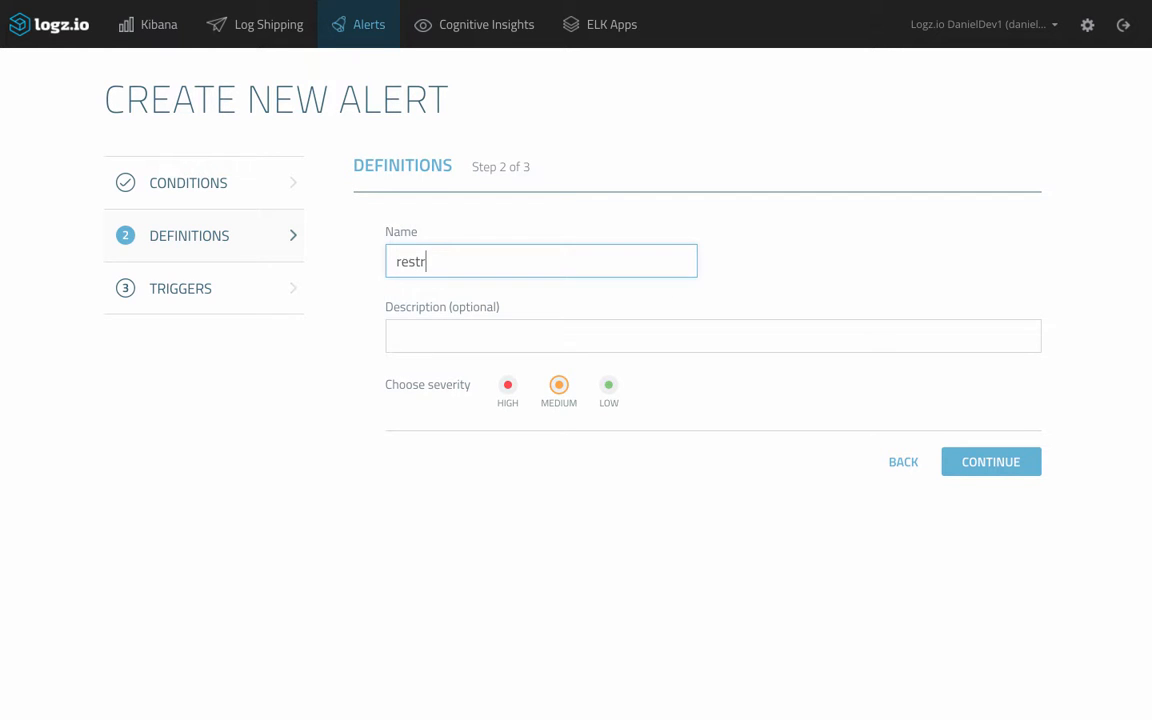
type("icted traffic")
left_click(635, 326)
type("ACC")
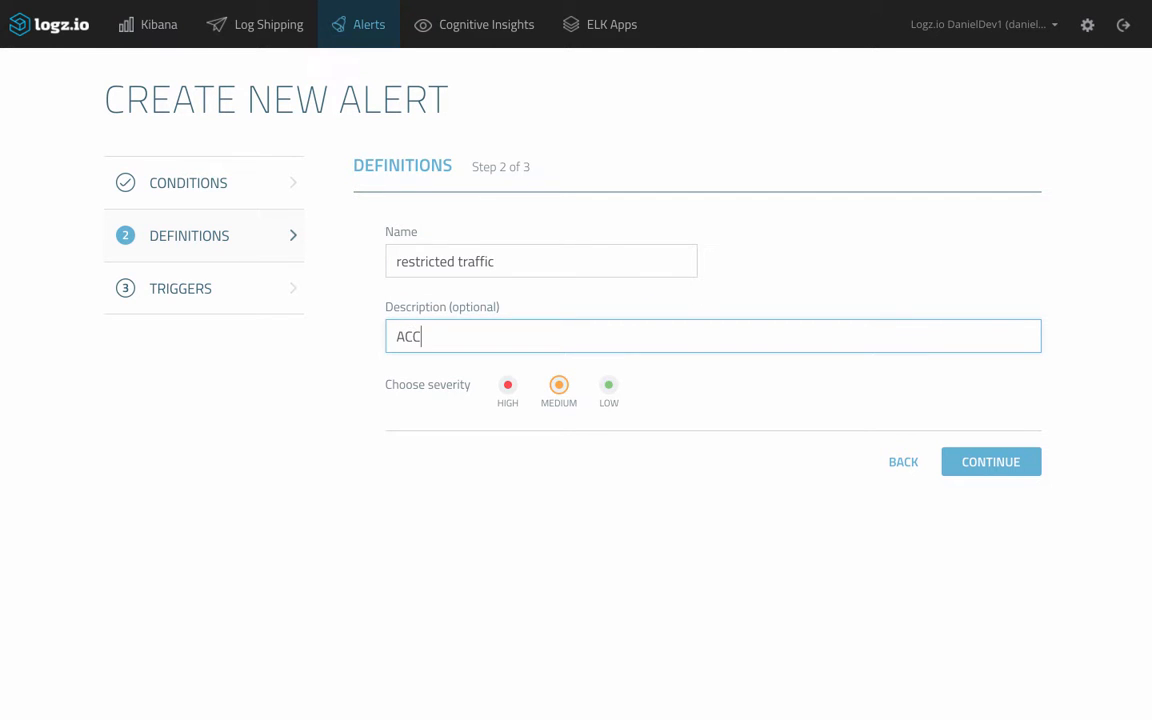
type("EPT traffic to ports above po")
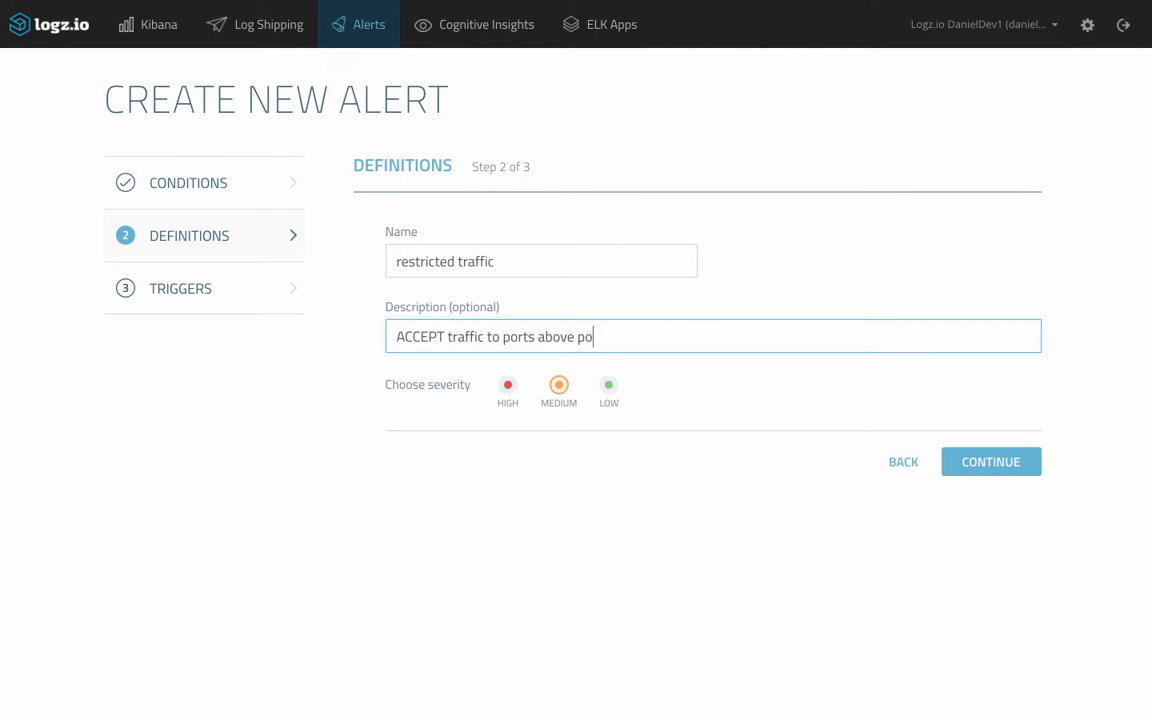
type("rt 10000")
left_click(967, 465)
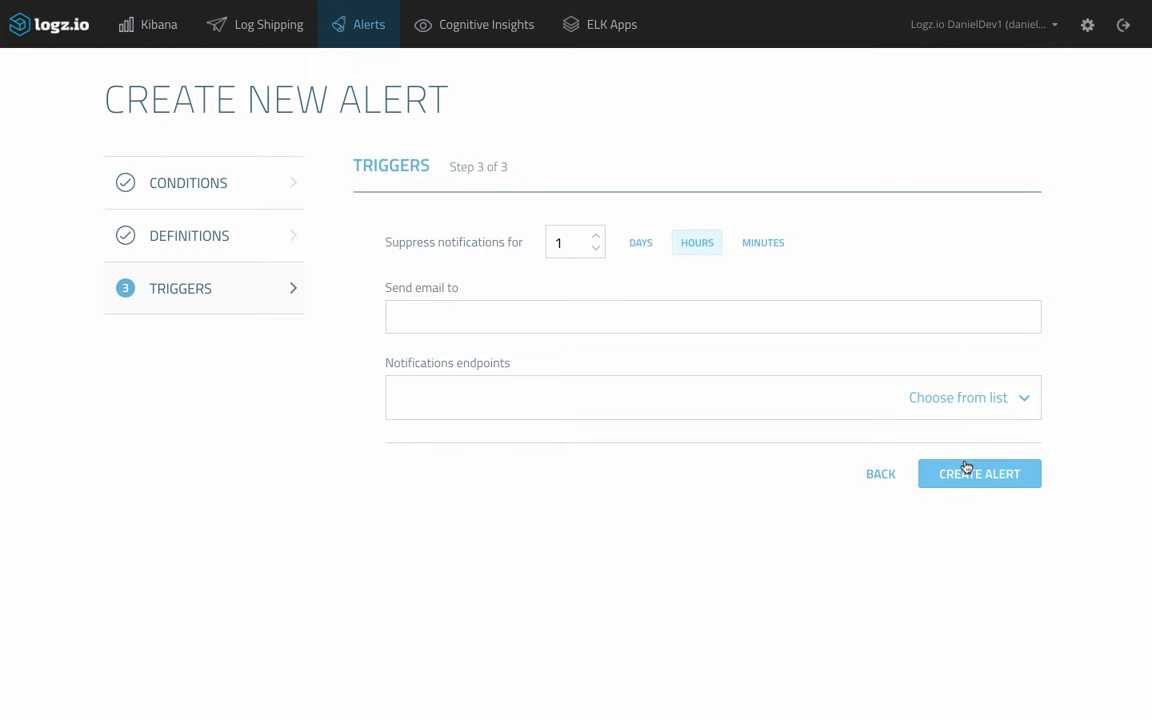
Add a new notification endpoint of type PagerDuty, named "PagerDuty" and described as "pagerDuty integration"
left_click(968, 411)
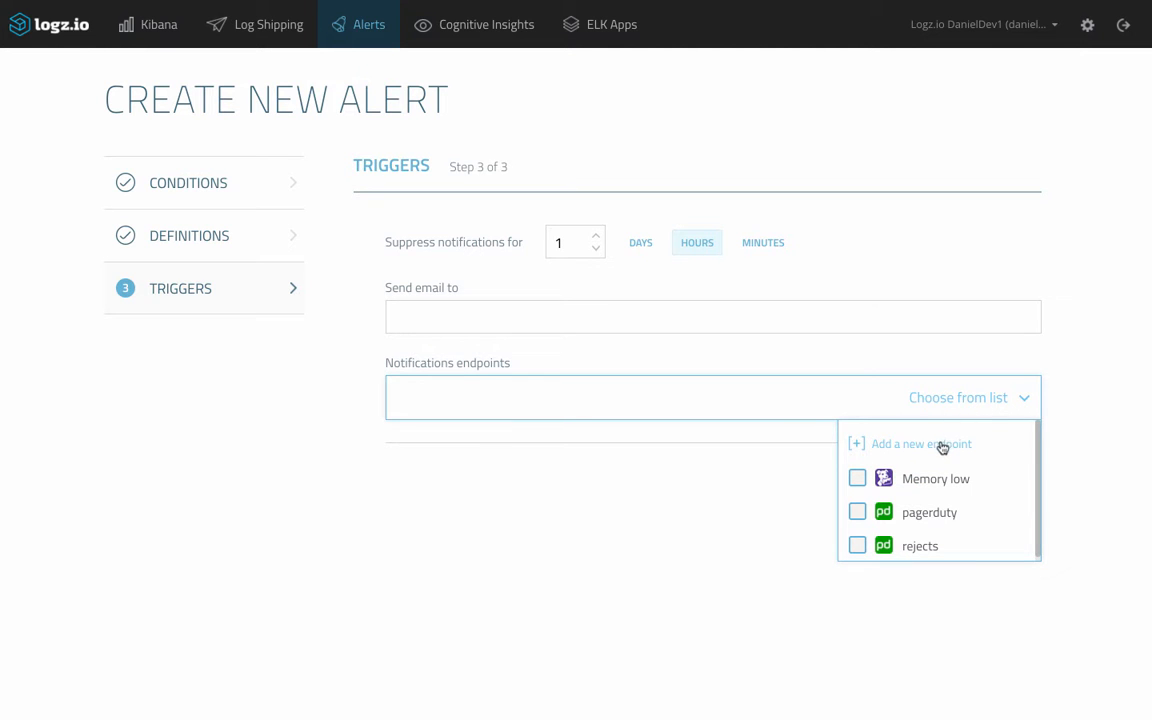
left_click(941, 446)
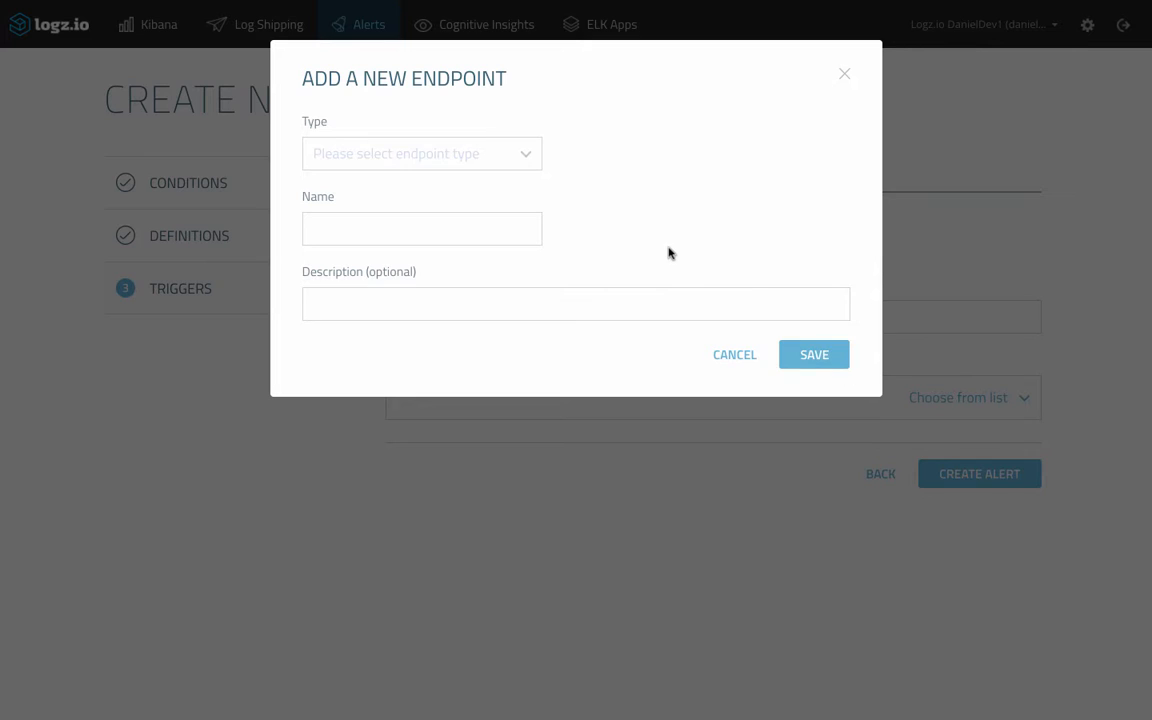
left_click(519, 160)
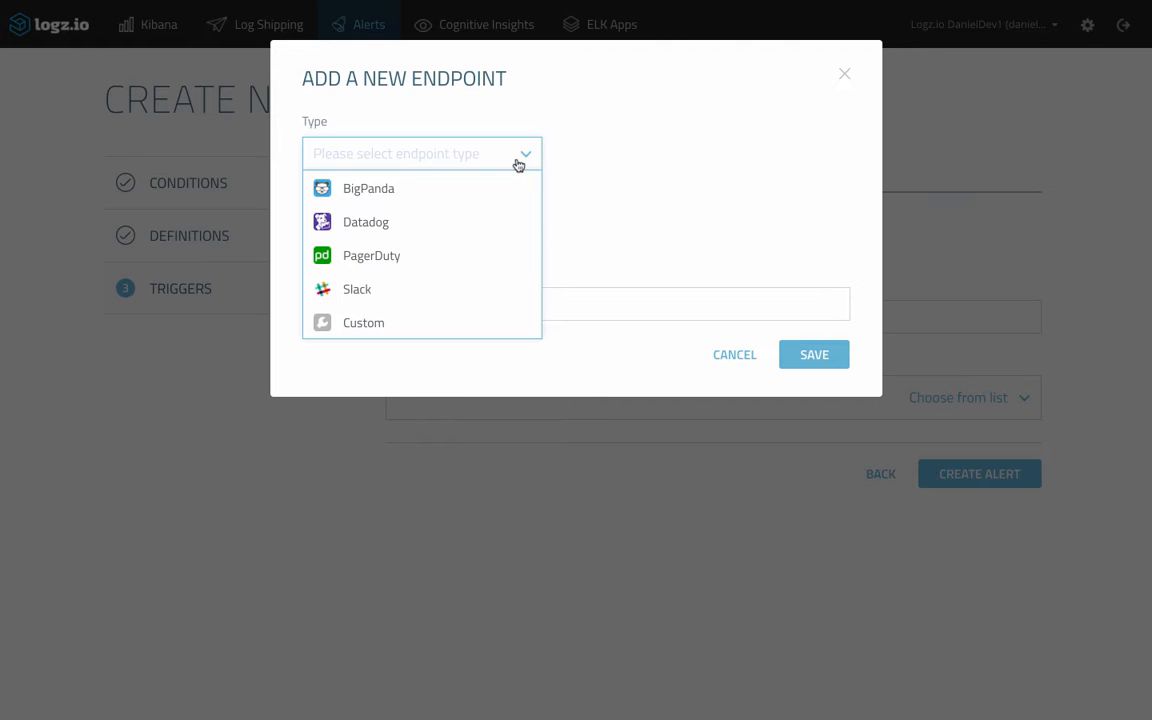
left_click(394, 257)
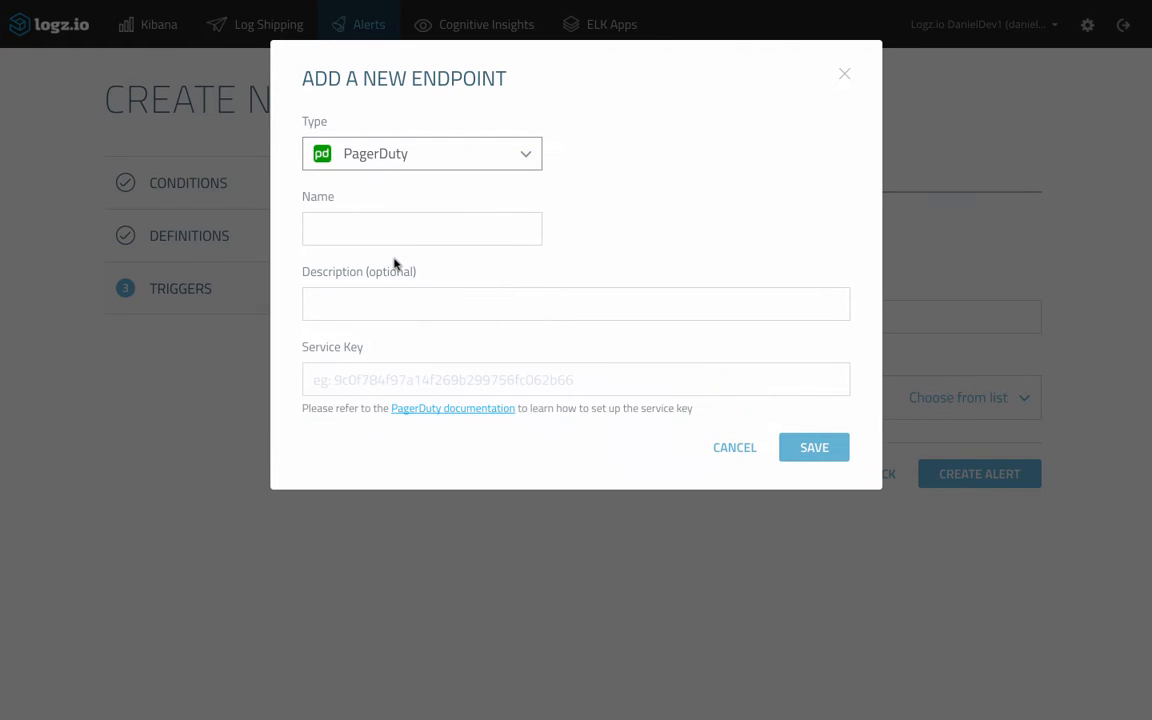
left_click(387, 231)
type("PagerDuty")
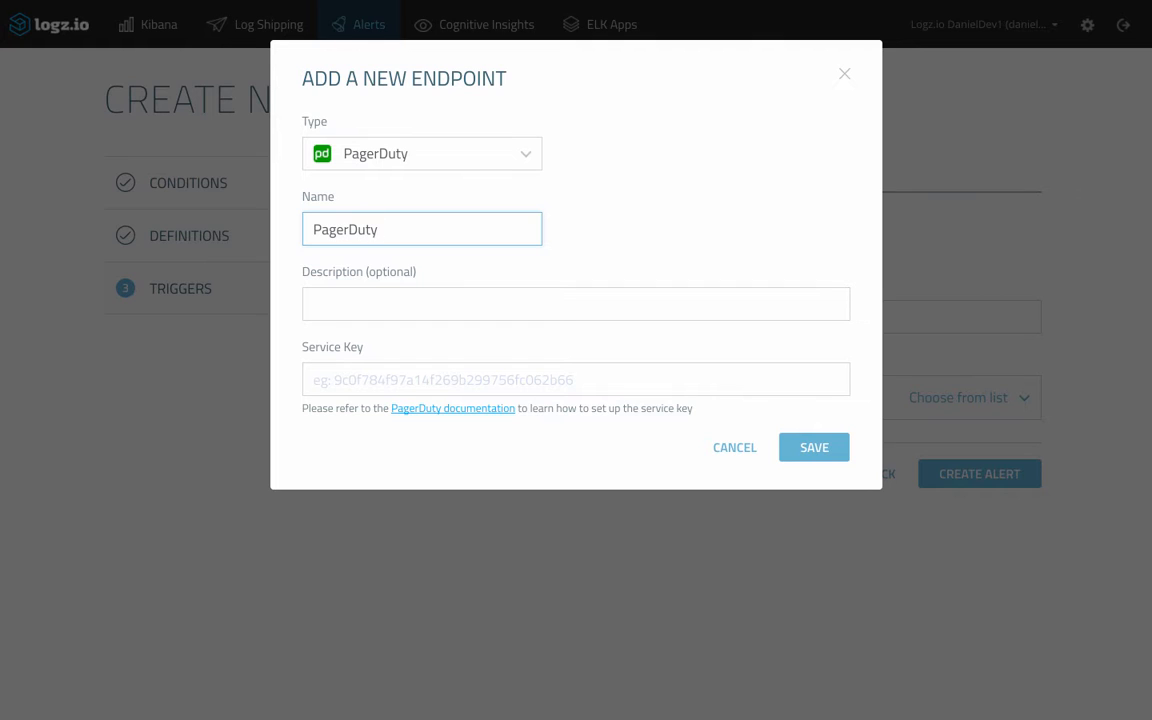
left_click(386, 289)
type("pa")
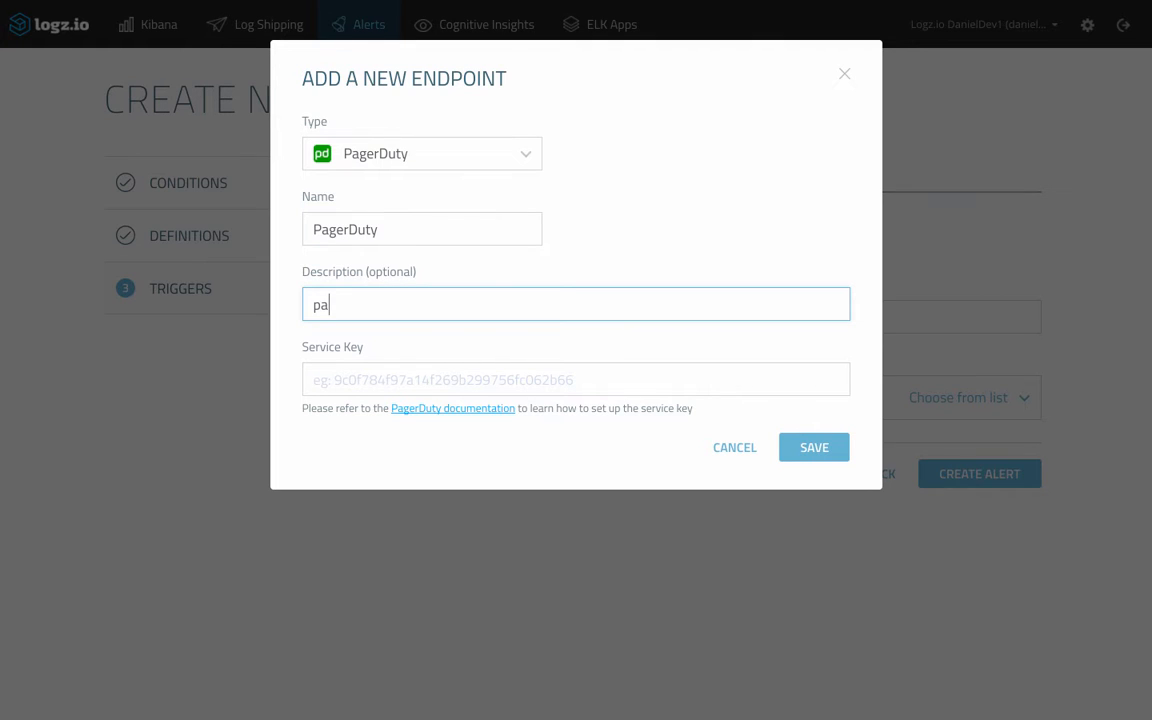
type("gerDuty integration")
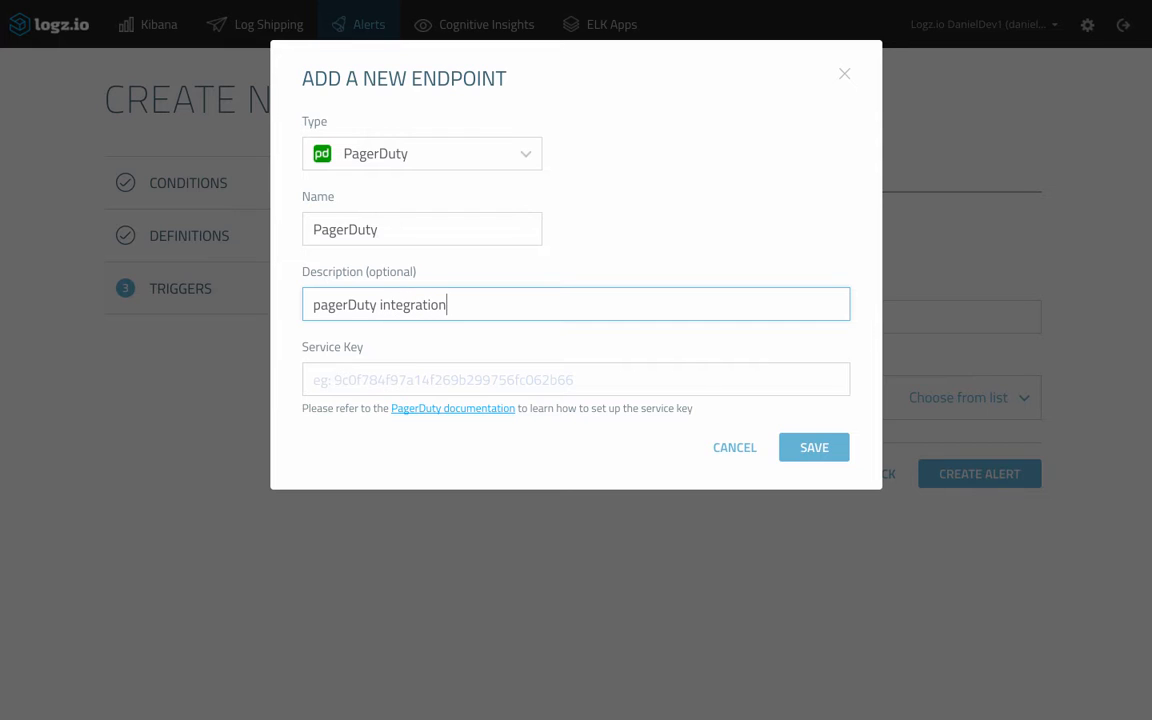
Switch to PagerDuty, copy the integration key of the "logz.io API key" integration, and return to the Logz.io endpoint form
mouse_move(208, 3)
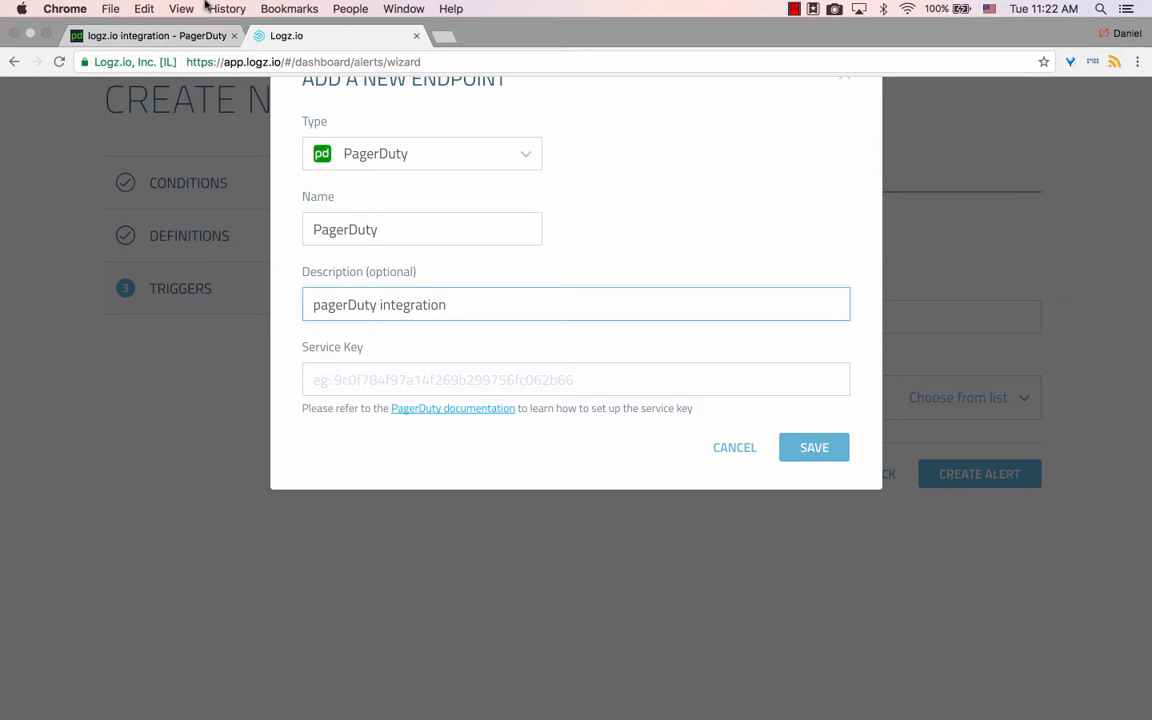
left_click(183, 35)
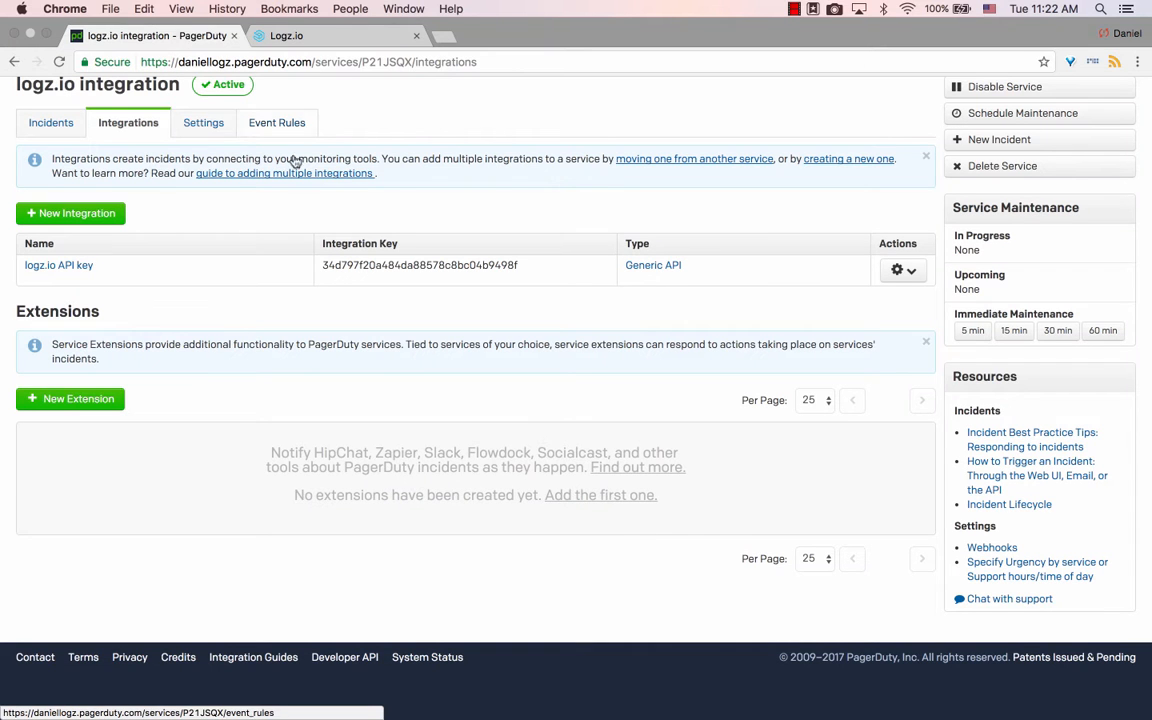
double_click(359, 264)
key("ctrl+c")
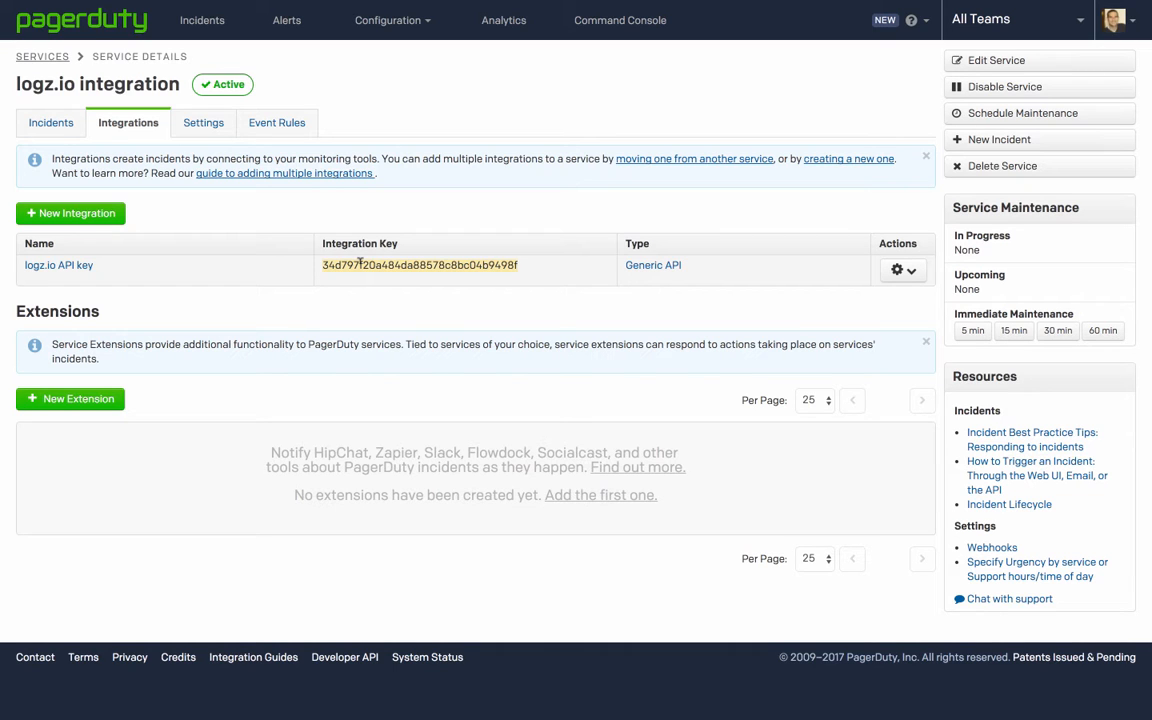
left_click(280, 36)
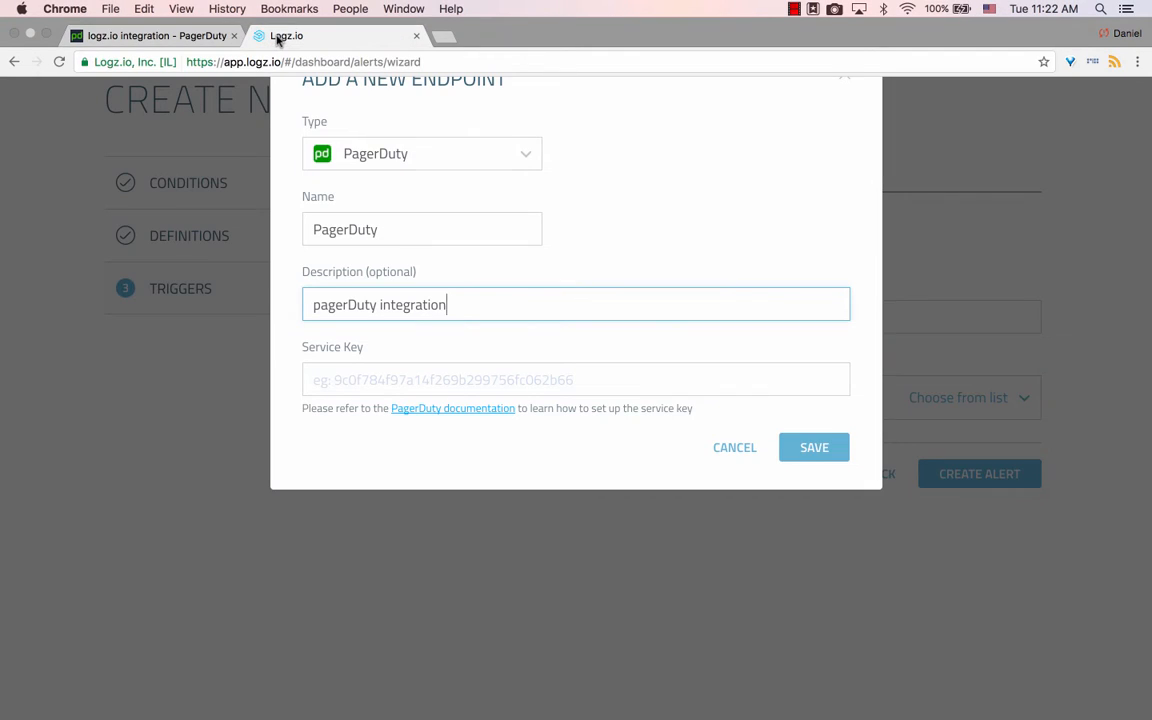
Paste the copied PagerDuty integration key as the endpoint's service key and save the new endpoint
left_click(334, 378)
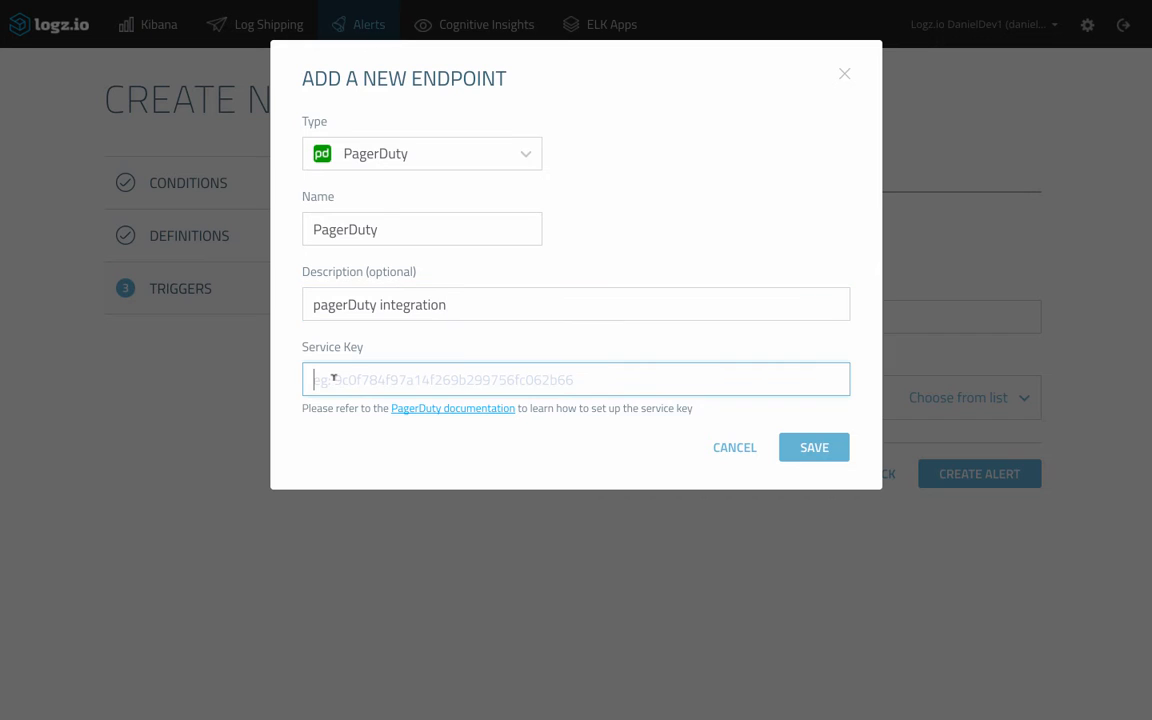
key("ctrl+v")
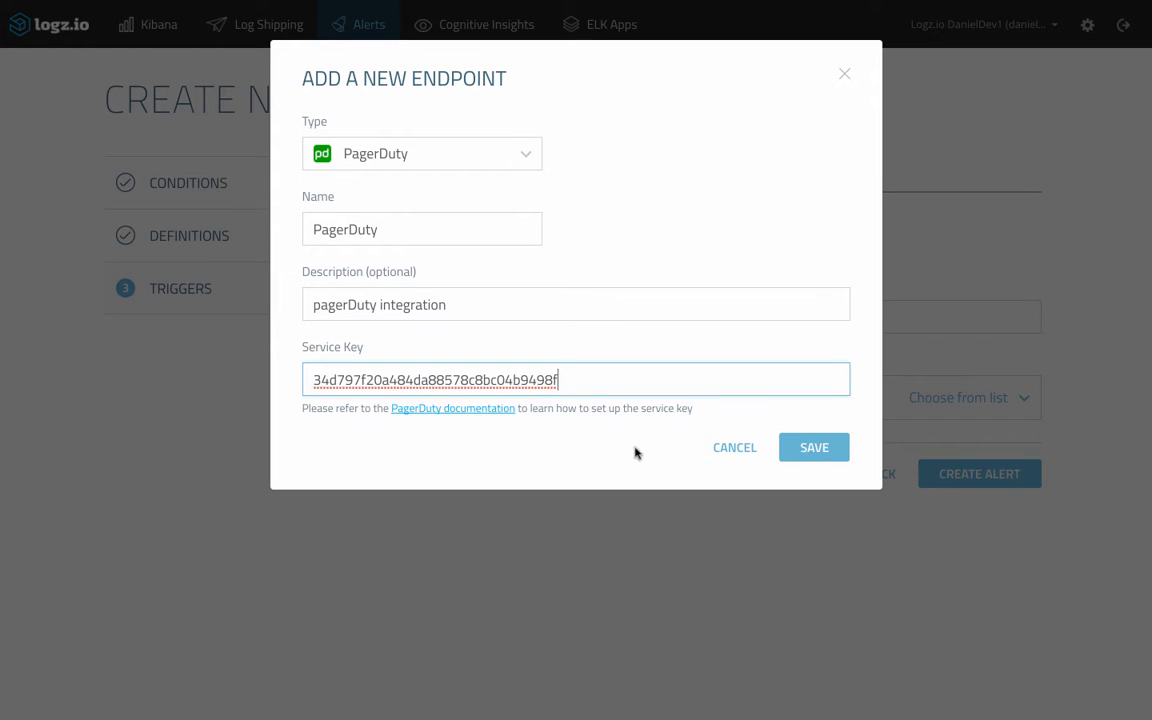
left_click(812, 459)
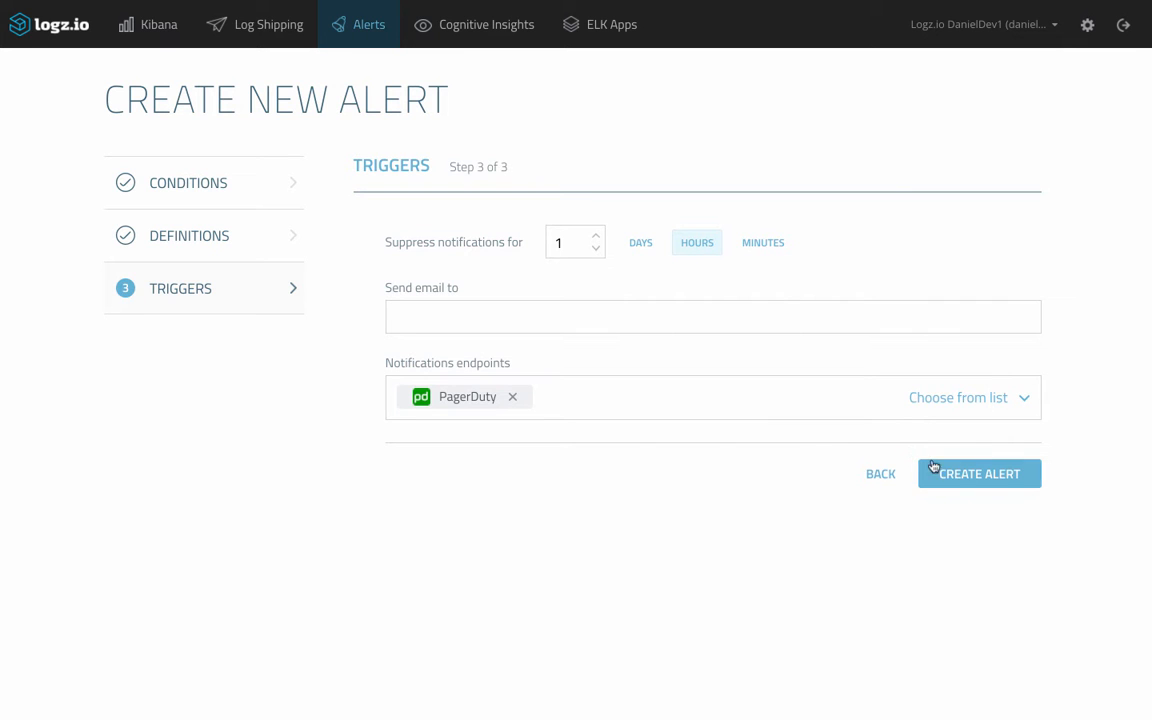
Create the alert with the PagerDuty notification endpoint and view the list of triggered alerts
left_click(967, 483)
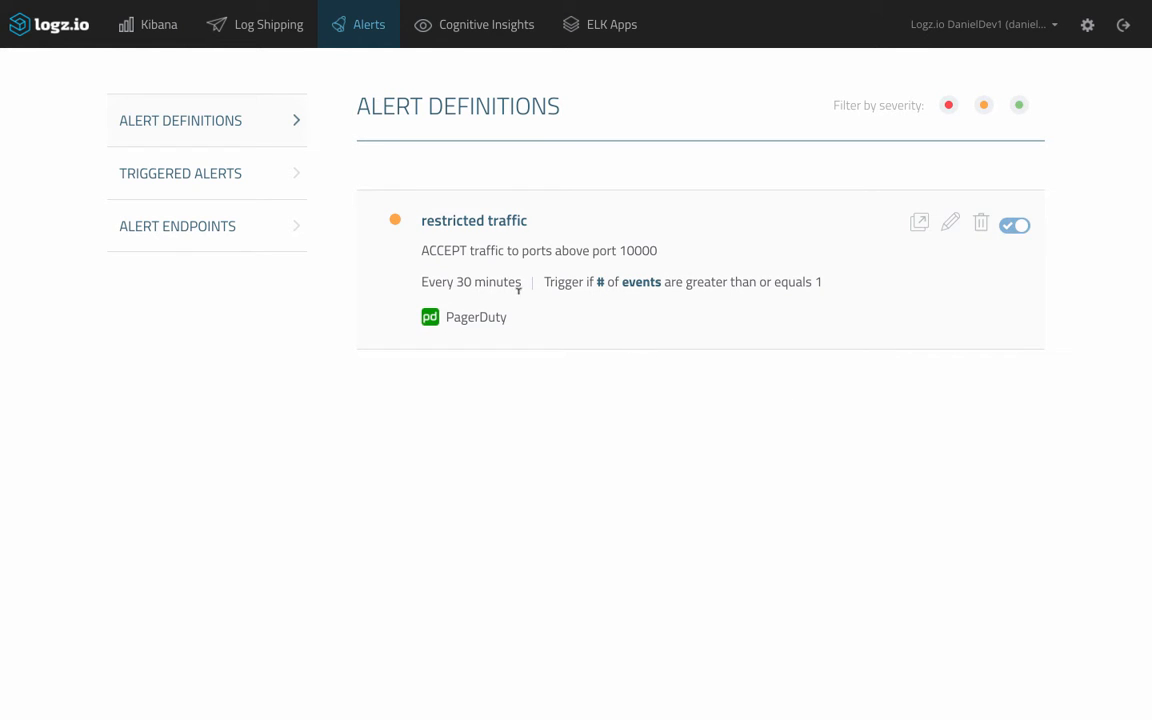
left_click(247, 172)
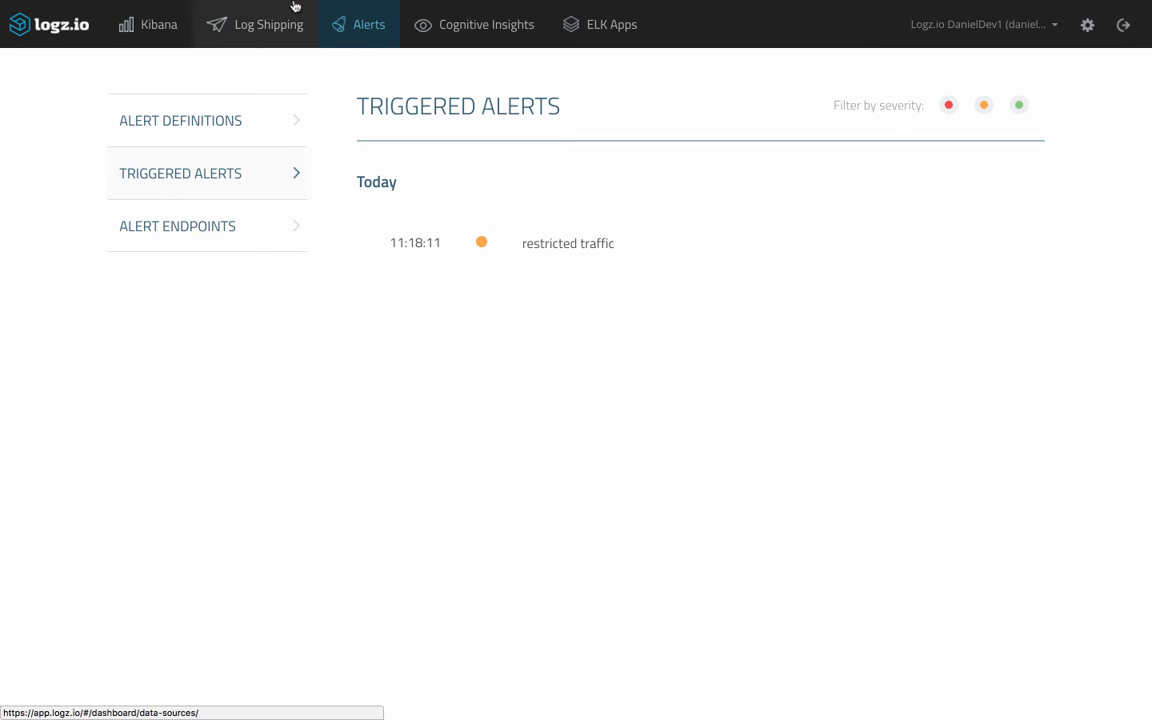
Switch to PagerDuty and examine the details of the "restricted traffic" incident in the logz.io integration service
mouse_move(293, 8)
left_click(214, 37)
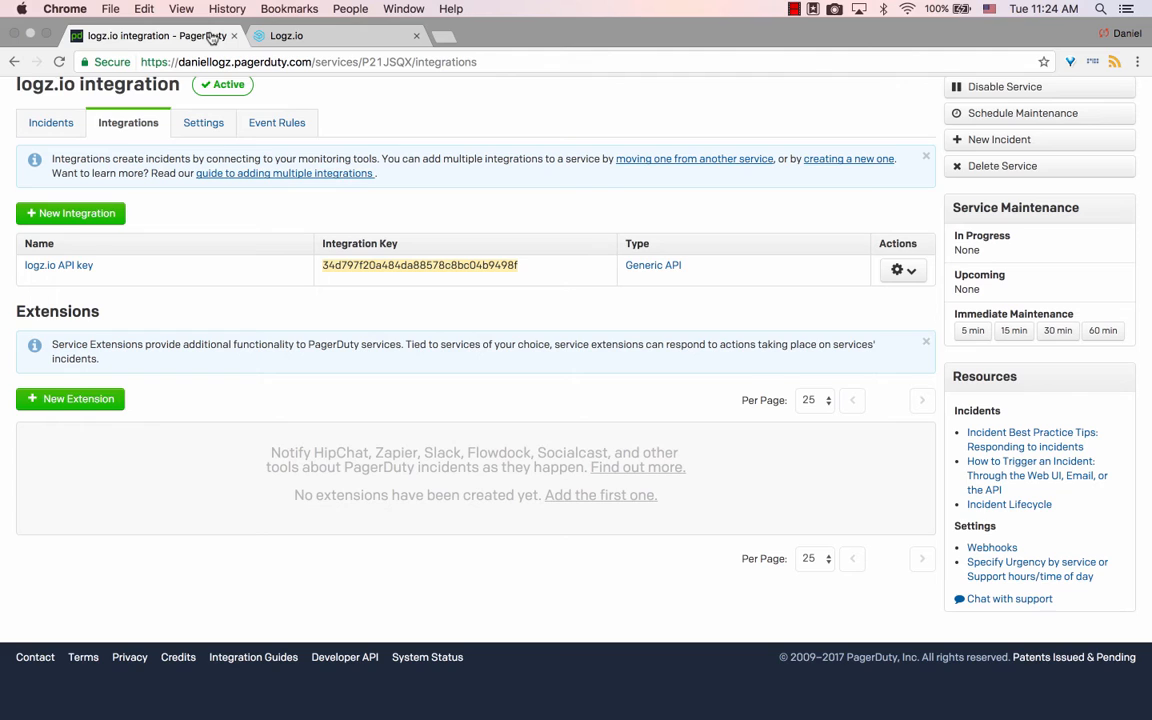
left_click(52, 123)
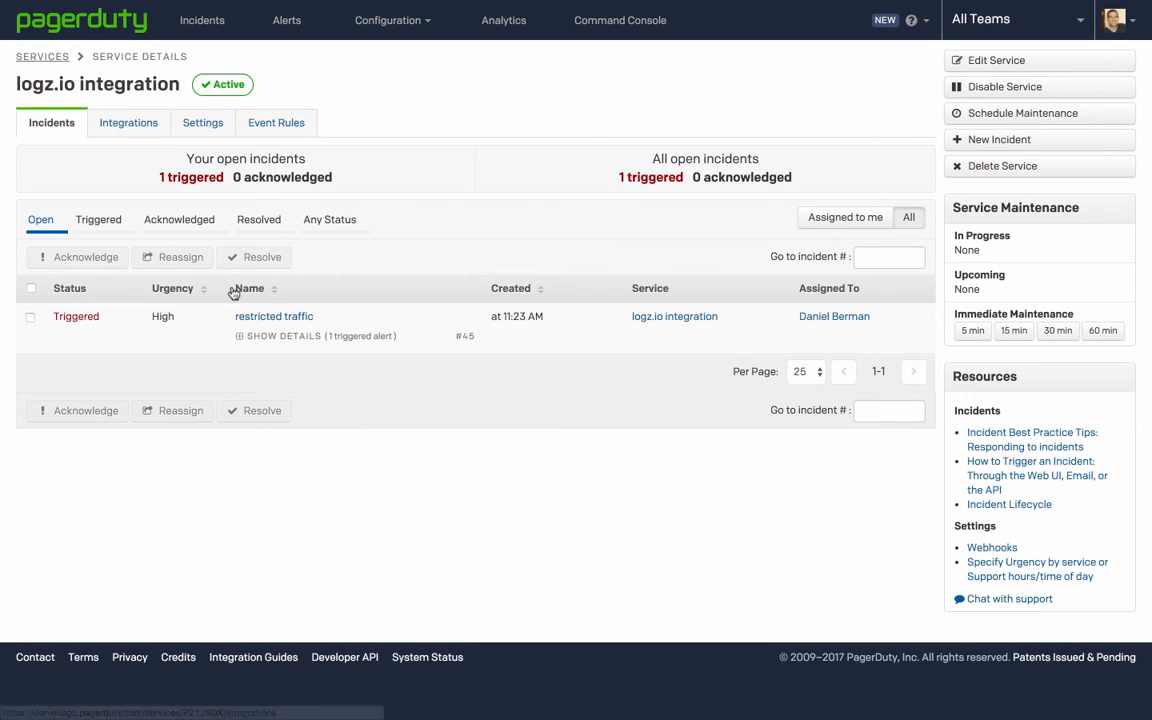
left_click(249, 337)
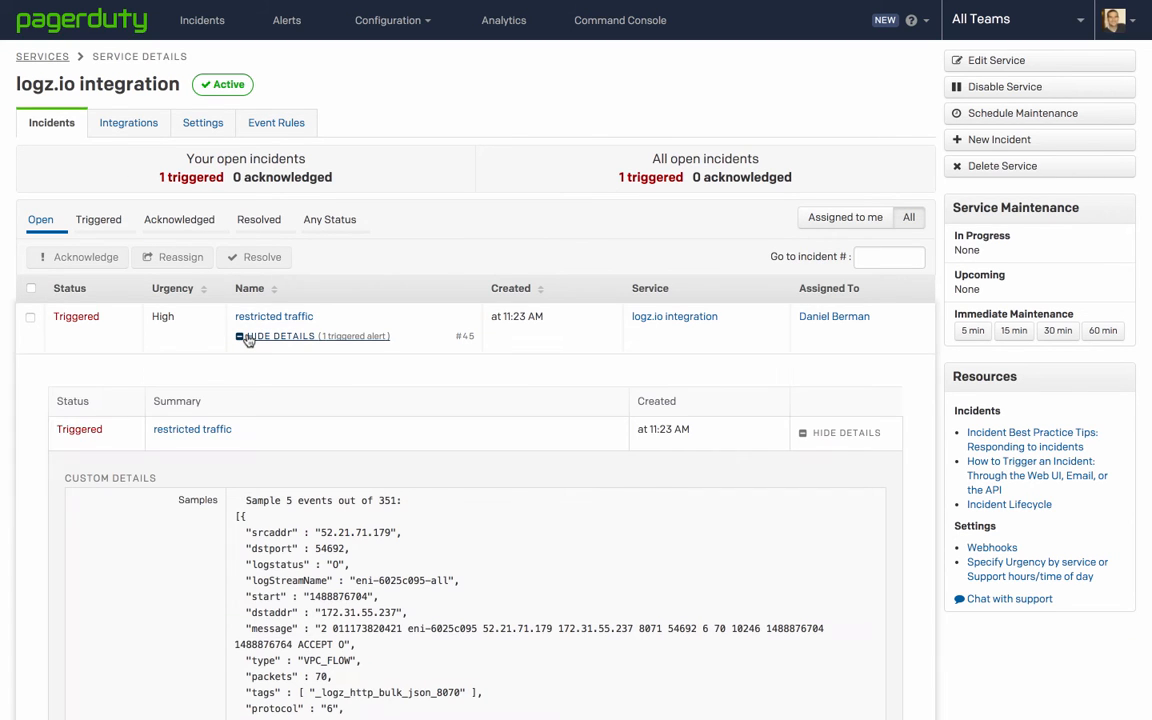
scroll(505, 589, "down", 1)
scroll(505, 589, "down", 4)
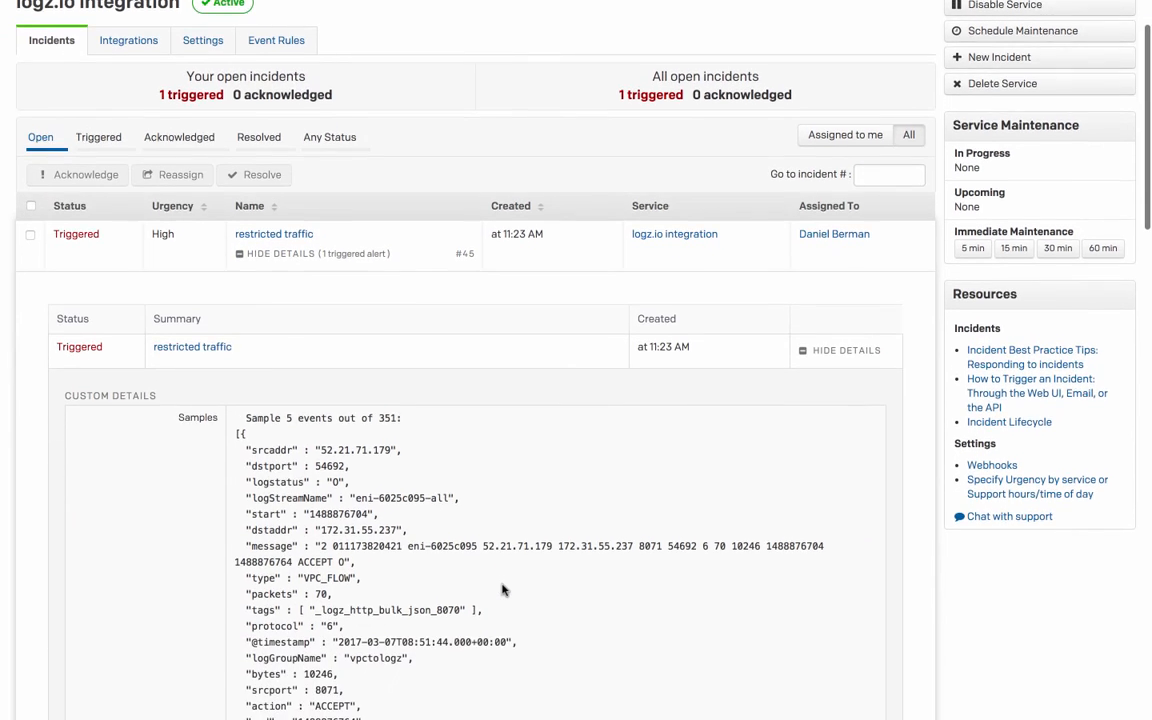